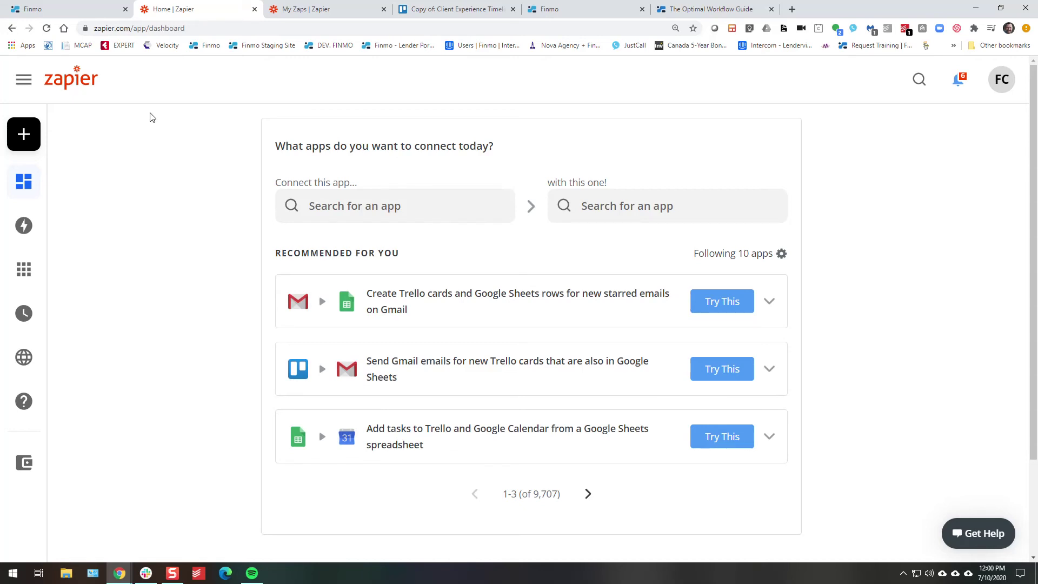
Switch to the Optimal Workflow Guide and review its lead-handling and sales-process flowcharts.
left_click(679, 11)
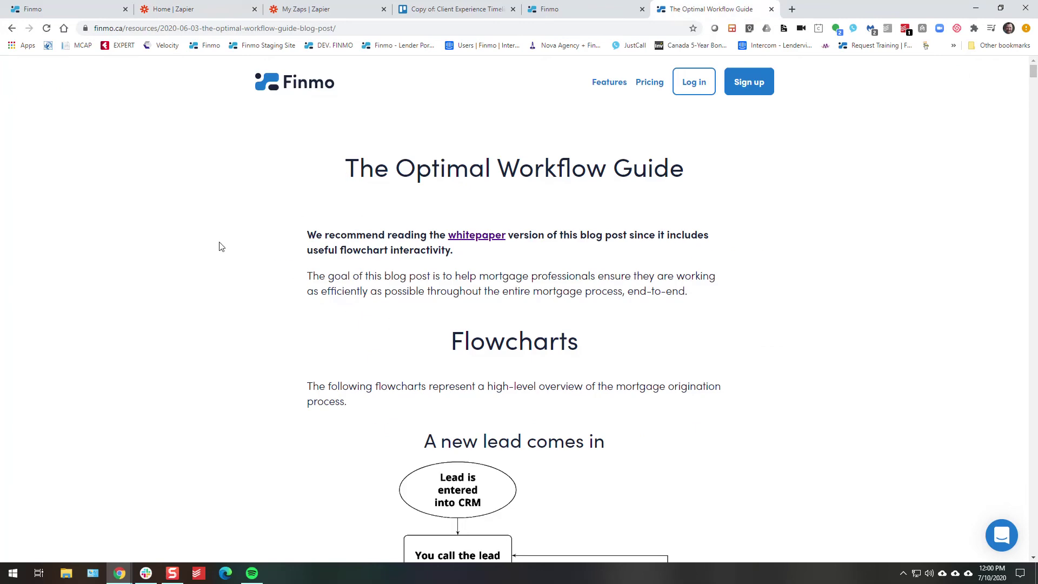
scroll(221, 251, "down", 4)
scroll(221, 251, "down", 17)
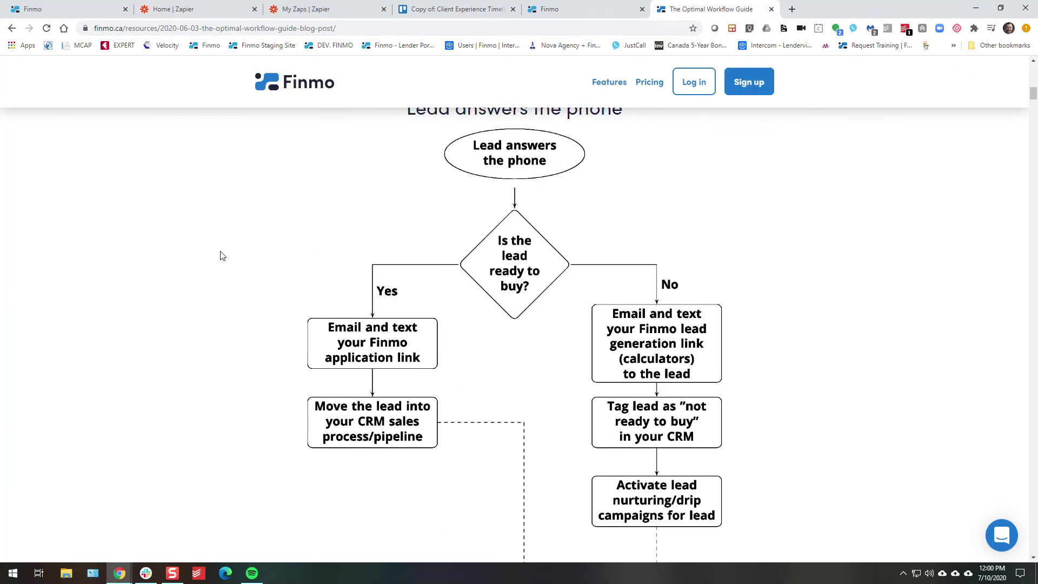
scroll(221, 256, "down", 7)
scroll(221, 256, "up", 3)
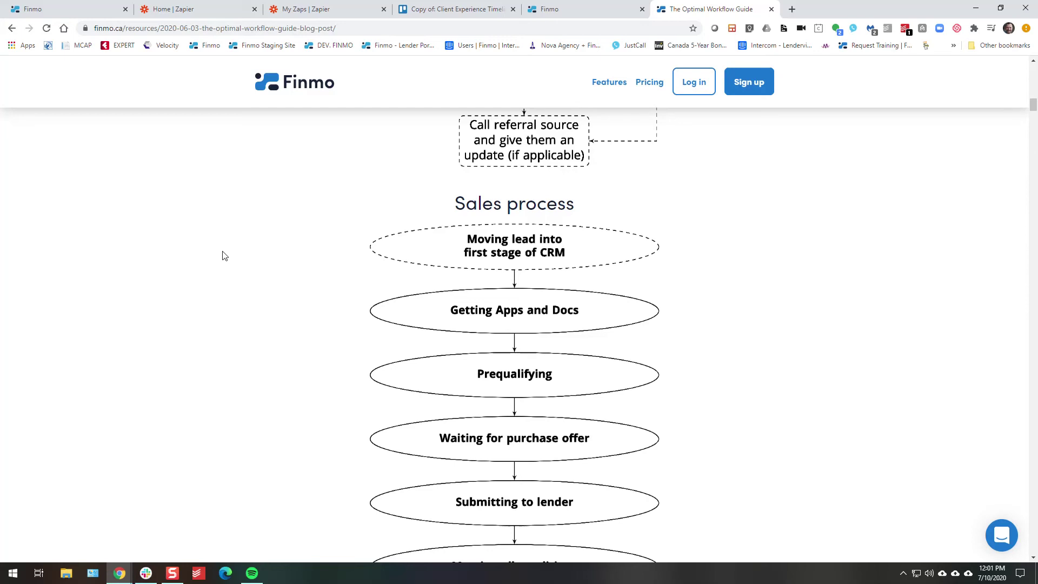
Switch to Finmo and review the new-deal form without creating a deal, plus the newest deal's overview.
left_click(59, 7)
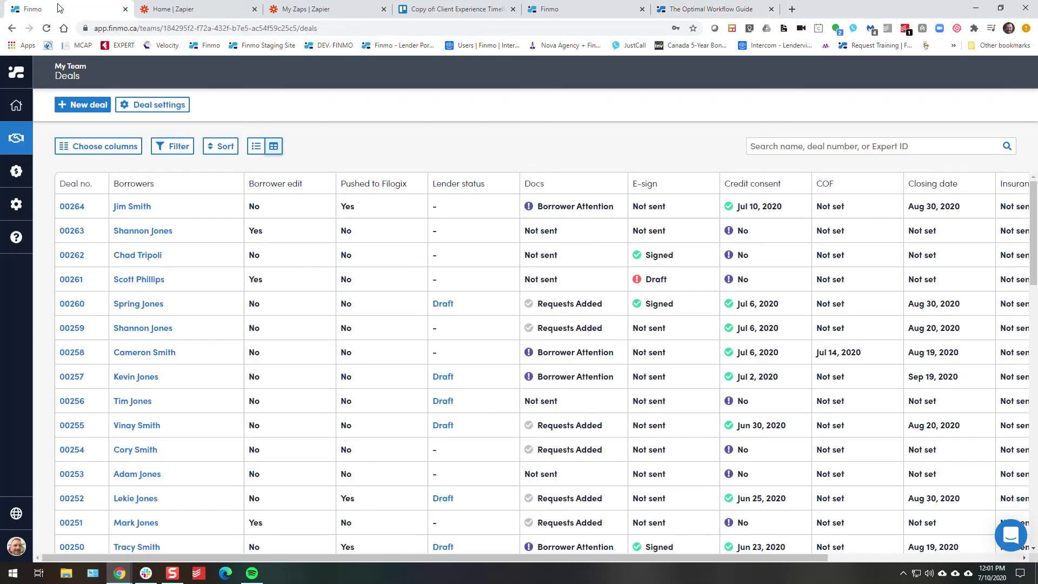
left_click(93, 106)
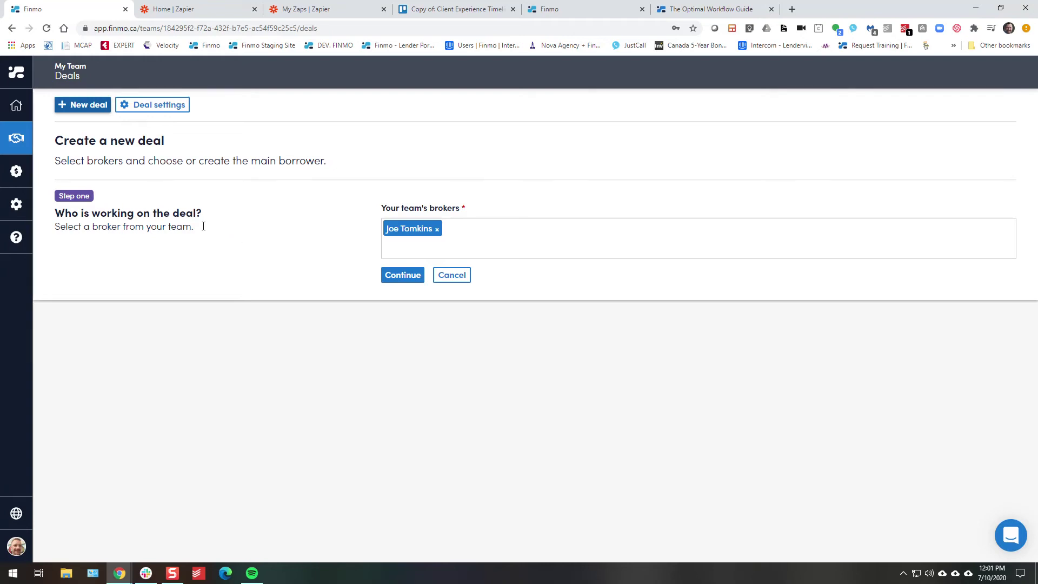
left_click(392, 278)
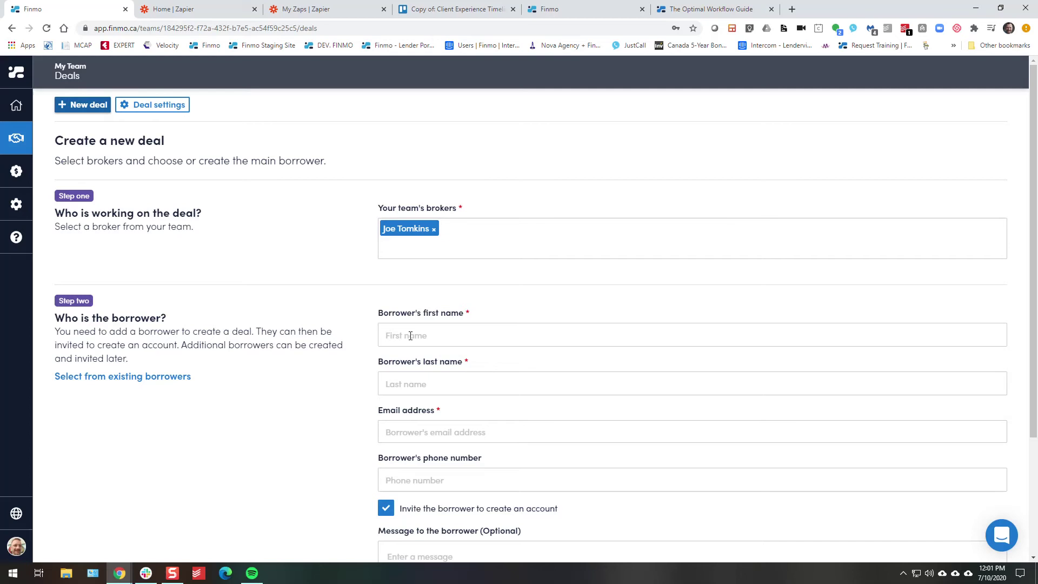
scroll(428, 433, "down", 3)
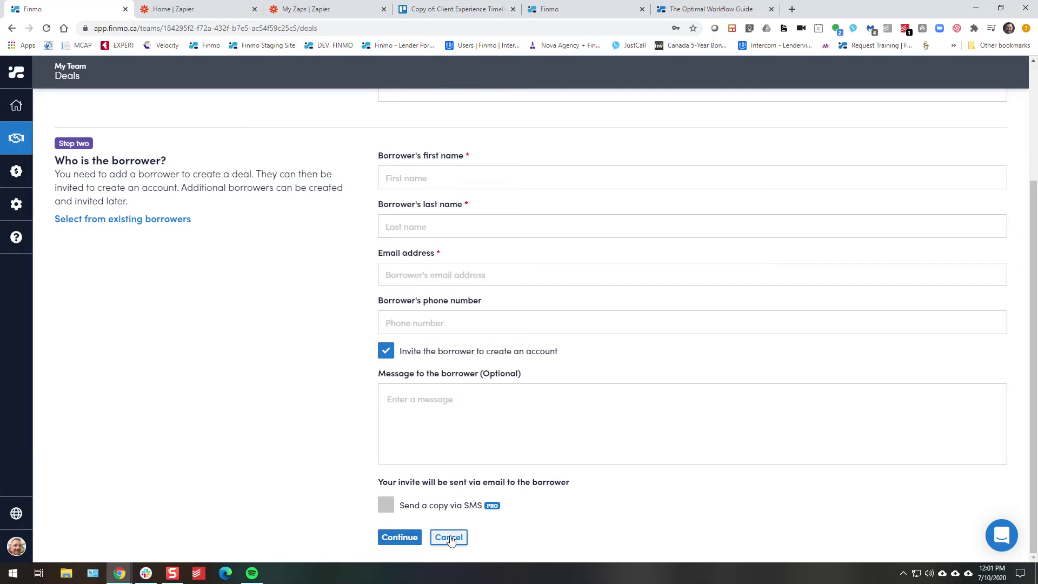
left_click(450, 538)
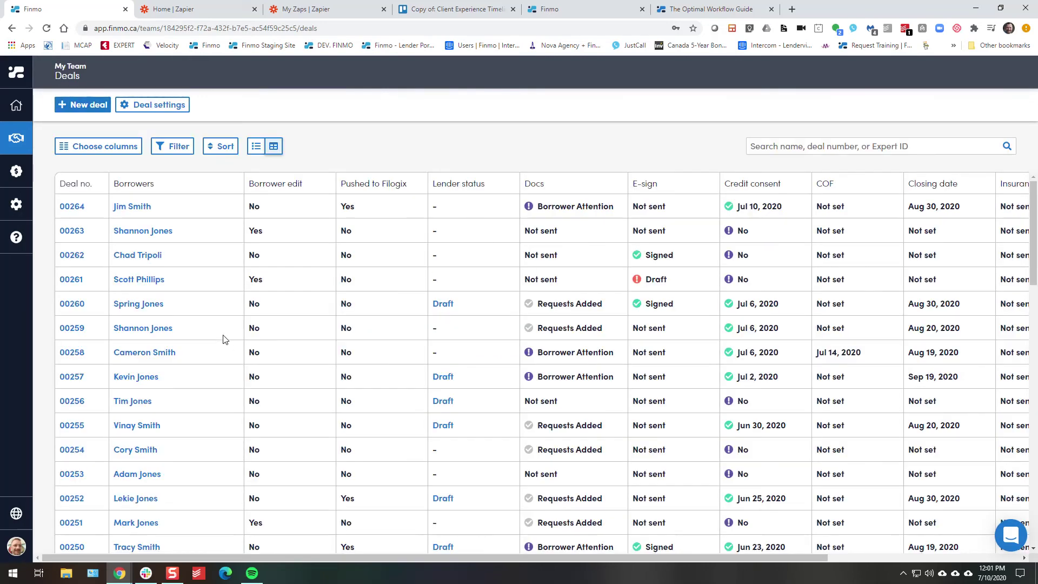
left_click(70, 206)
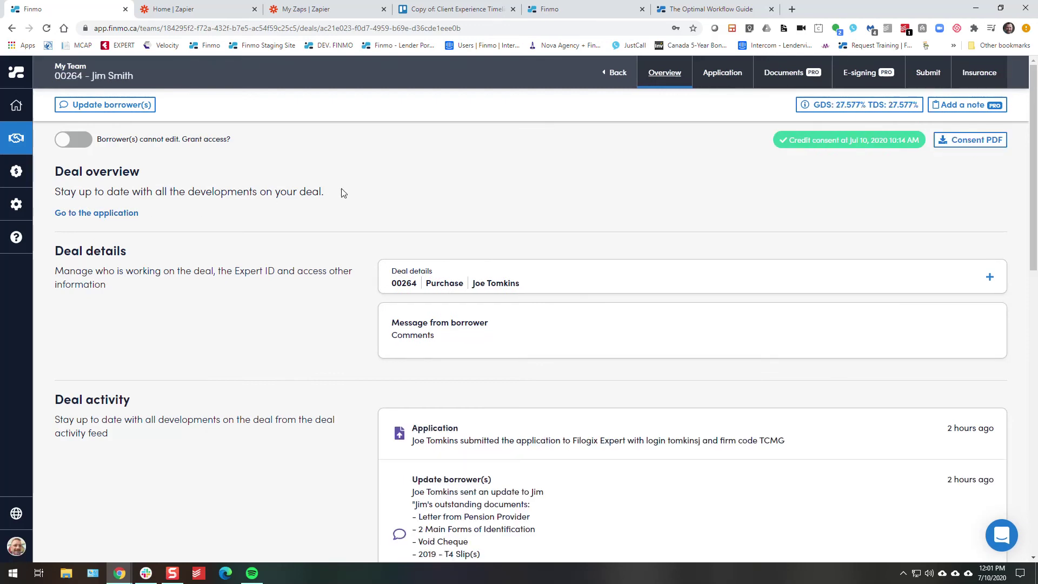
left_click(16, 138)
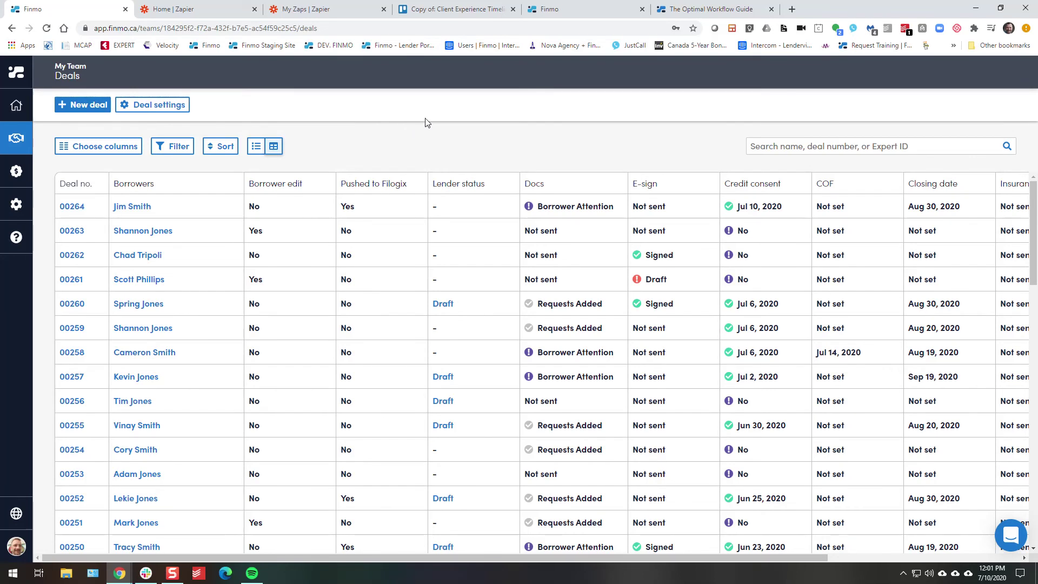
Switch to the Trello client experience board and check the available actions for the Leads list.
left_click(444, 10)
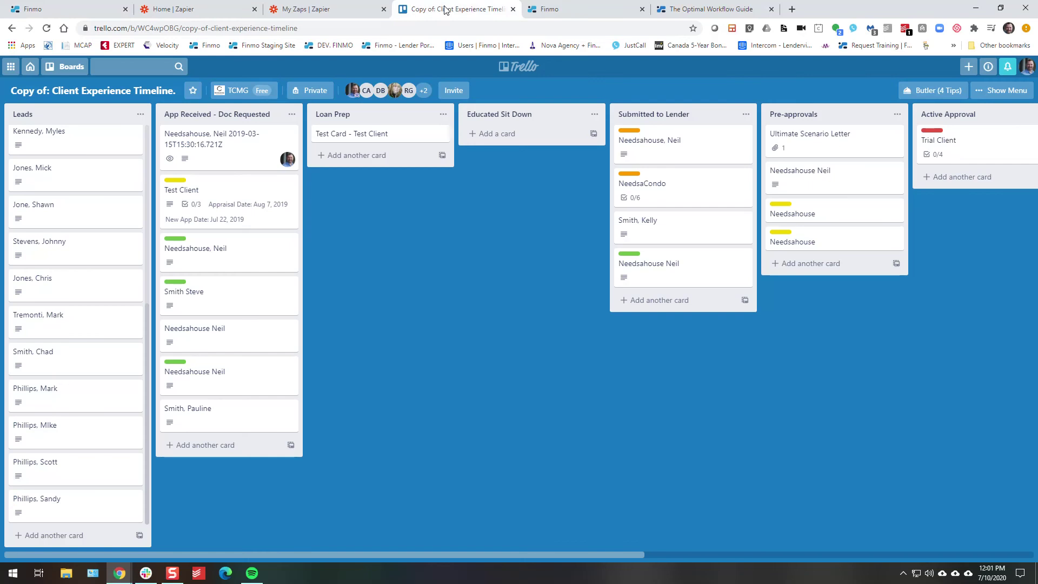
left_click(140, 115)
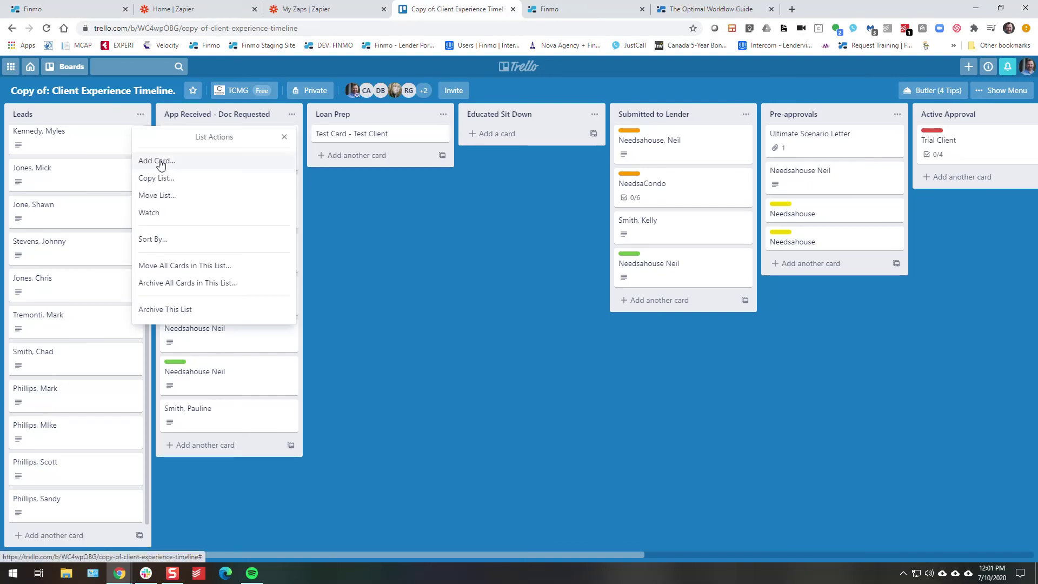
left_click(394, 246)
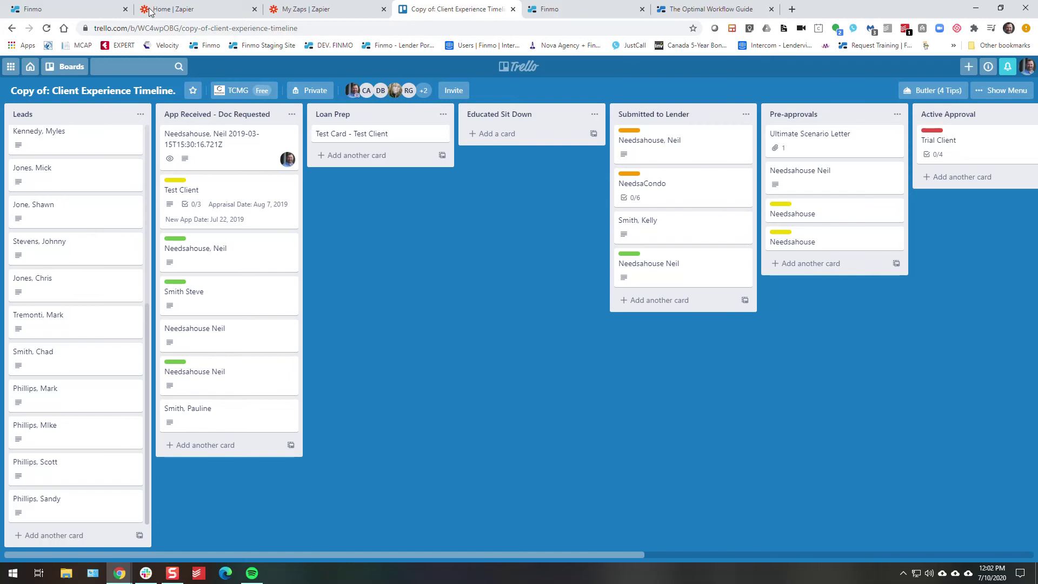
Switch to Zapier and choose Finmo as the app to connect with Trello.
left_click(178, 7)
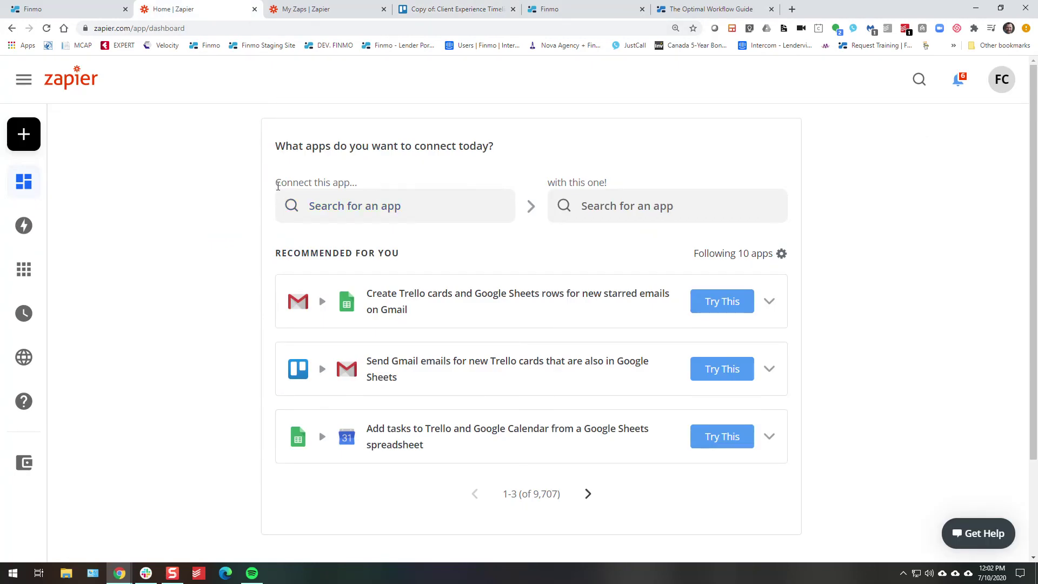
left_click(390, 207)
type("Finmo")
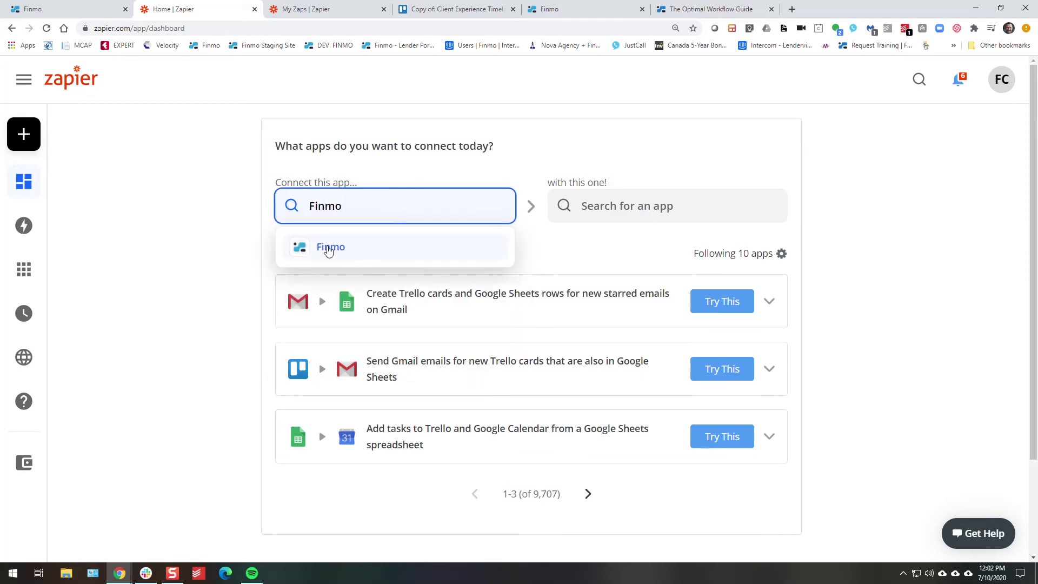
left_click(327, 247)
left_click(707, 202)
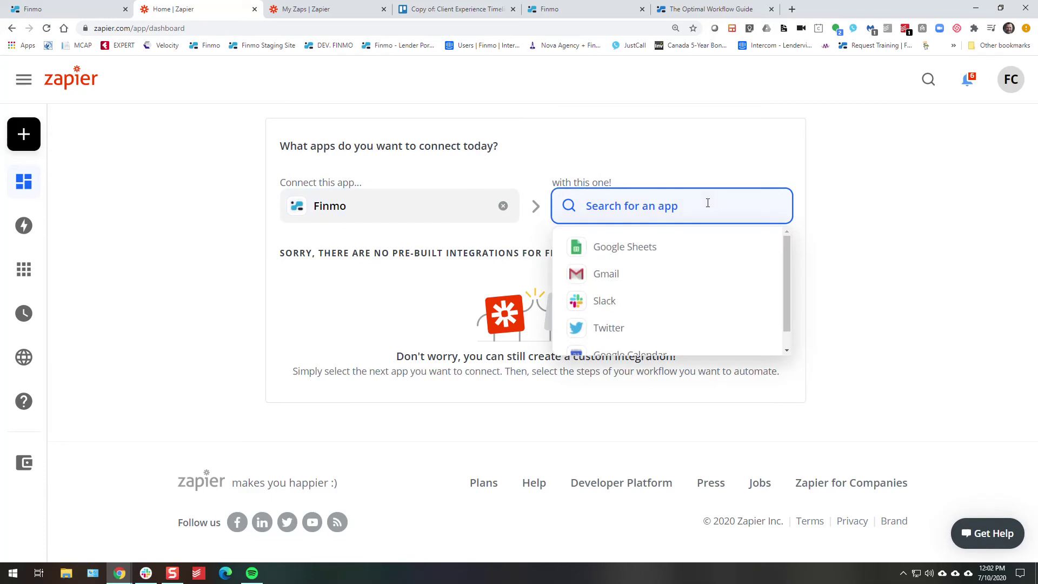
type("Trello")
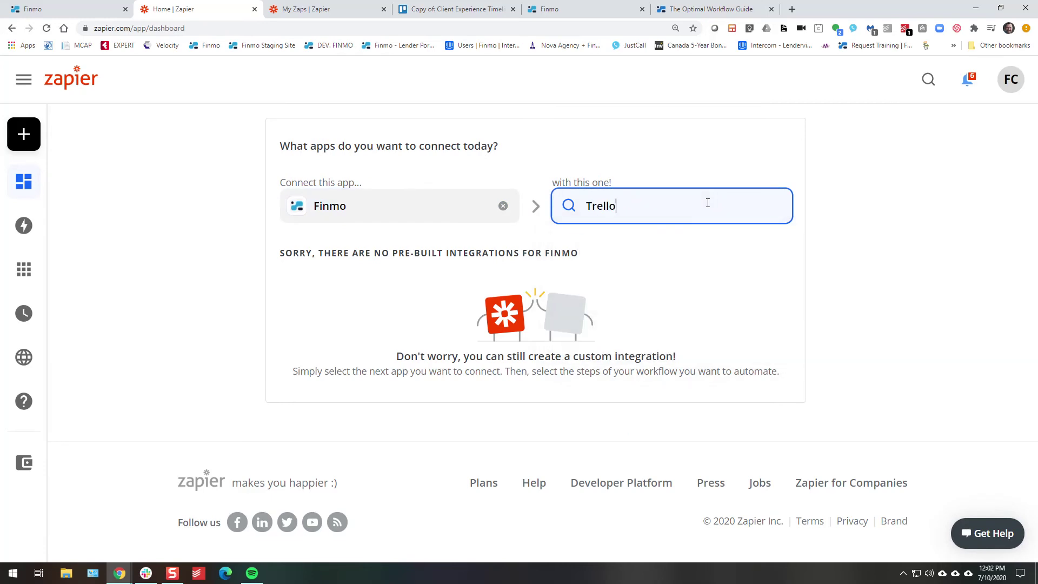
left_click(604, 252)
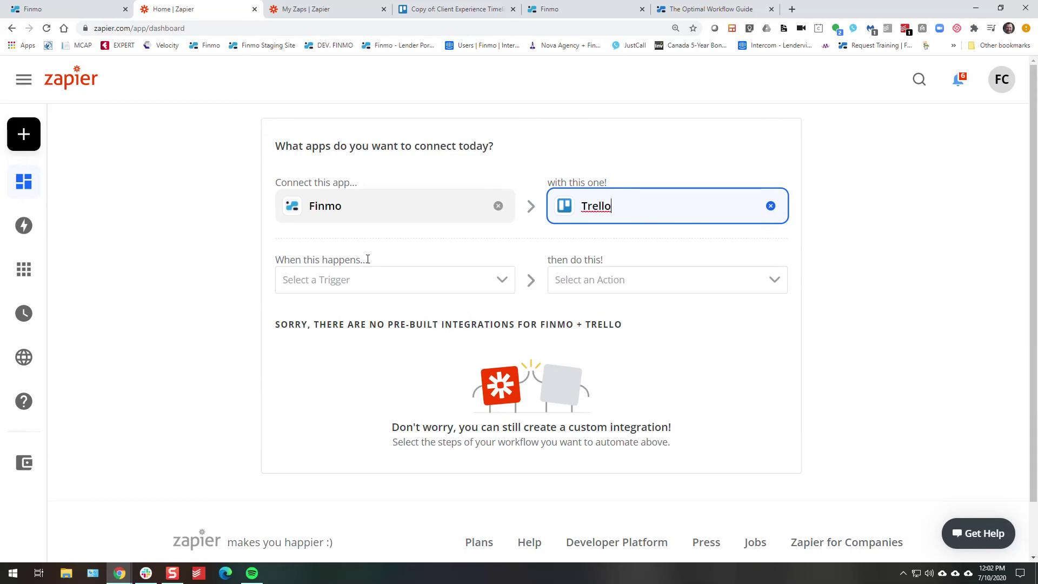
Set the Finmo trigger to New Deal.
left_click(507, 290)
scroll(427, 325, "down", 4)
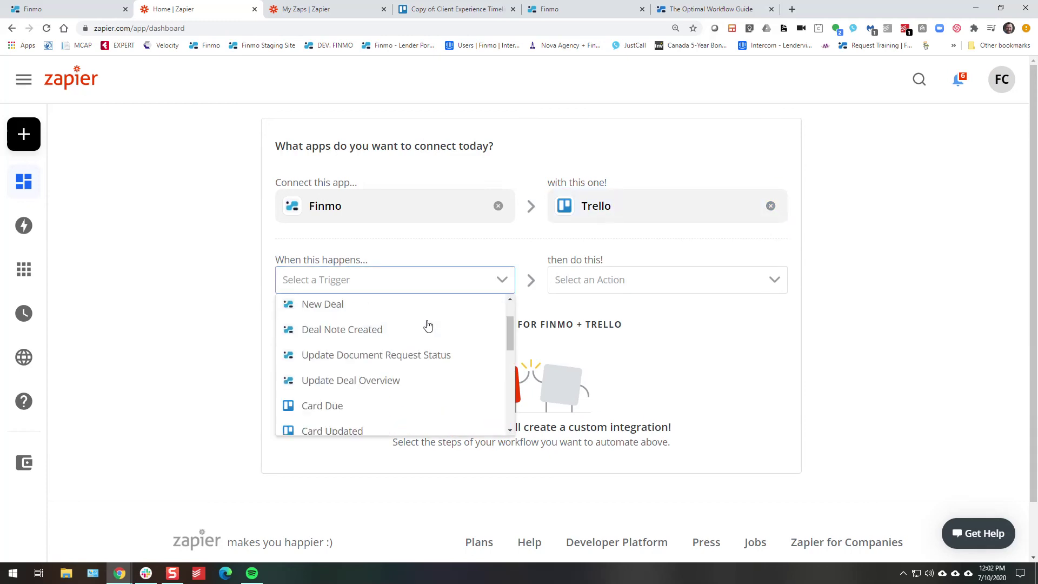
scroll(428, 326, "down", 5)
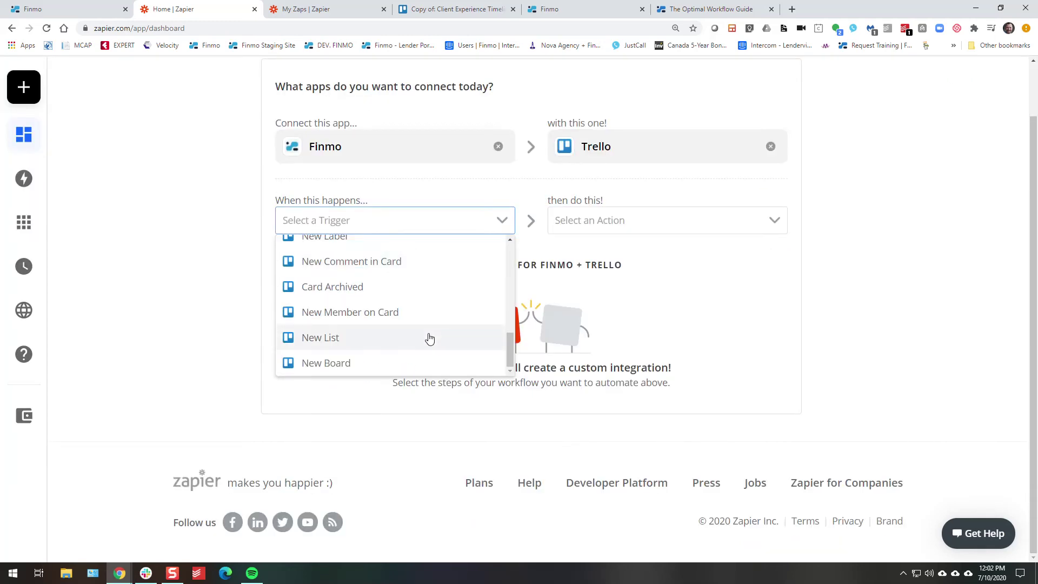
scroll(430, 339, "up", 6)
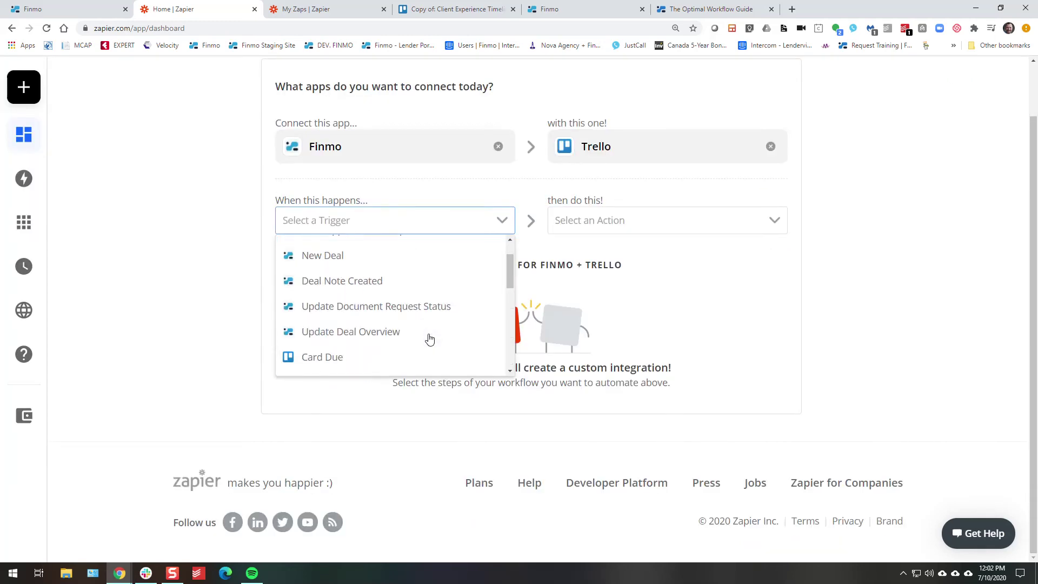
scroll(305, 264, "up", 1)
left_click(314, 246)
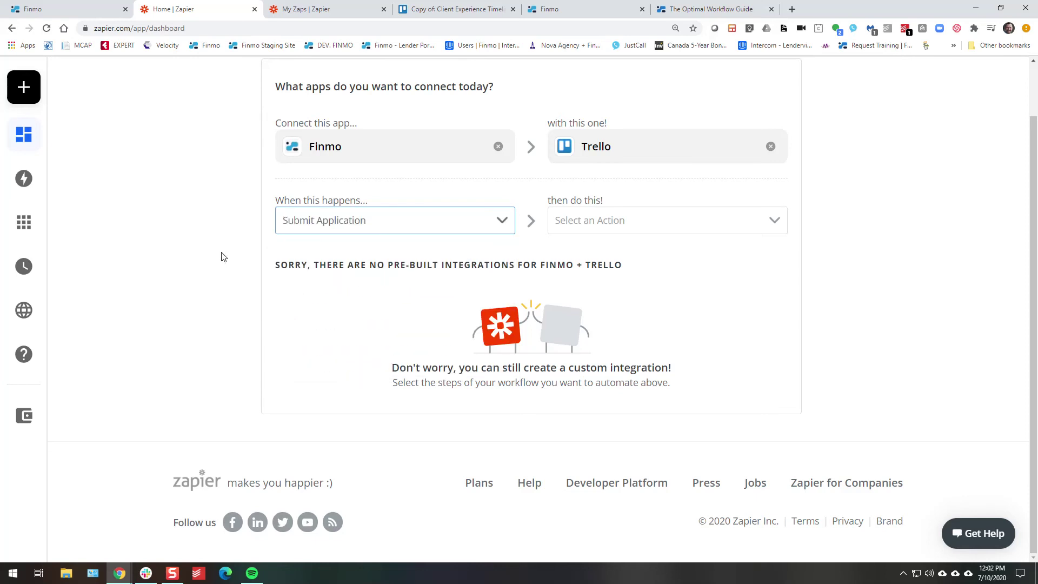
left_click(454, 225)
left_click(365, 294)
Set the Trello action to Create Card and open the Zap in the editor.
left_click(776, 222)
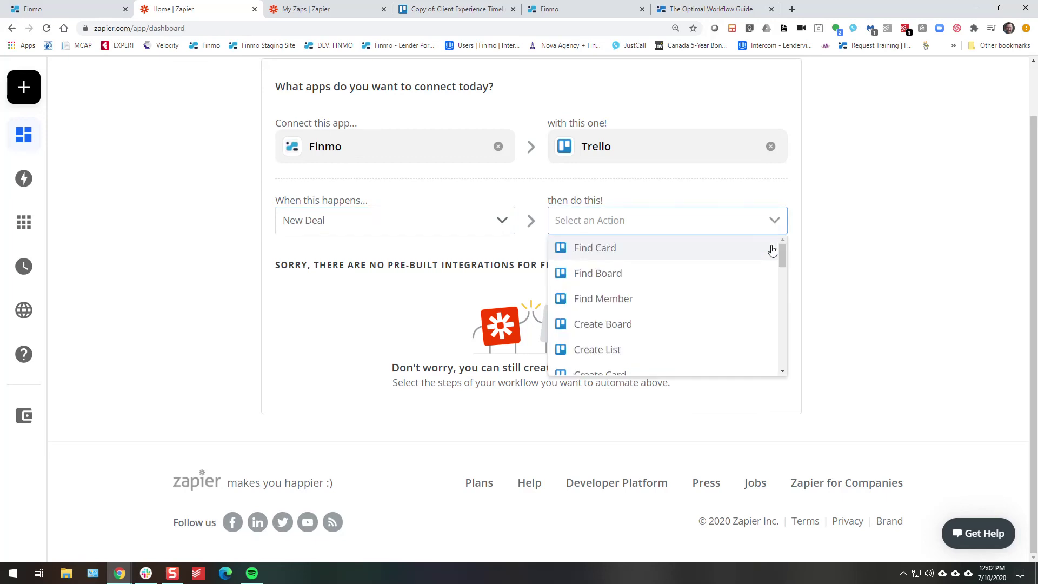
mouse_move(781, 251)
left_mouse_down()
mouse_move(782, 360)
mouse_move(776, 240)
left_mouse_up()
scroll(688, 292, "down", 1)
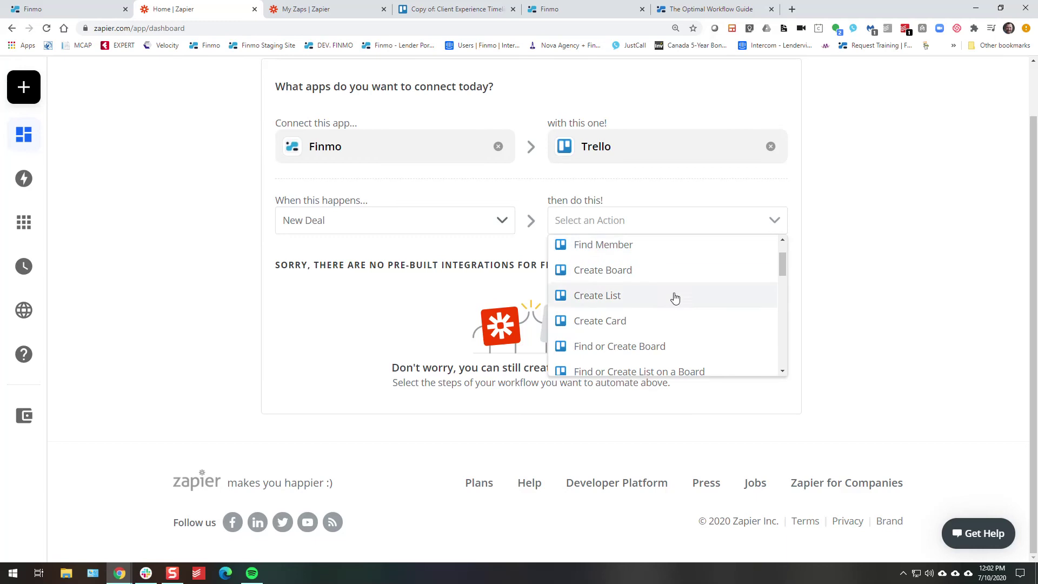
left_click(606, 323)
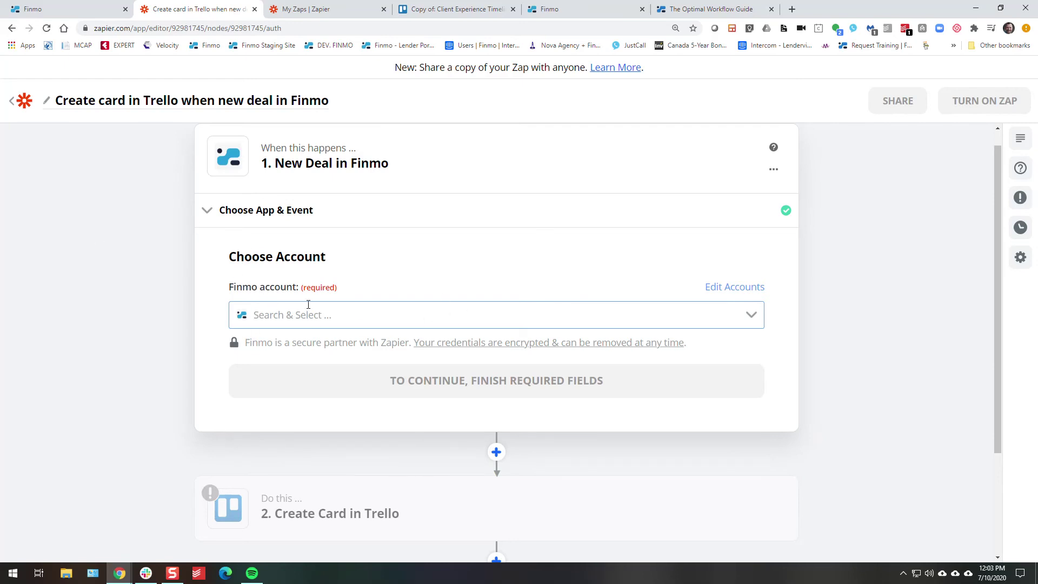
Switch to Finmo, generate a new Zapier token in the integration settings and copy it.
left_click(68, 9)
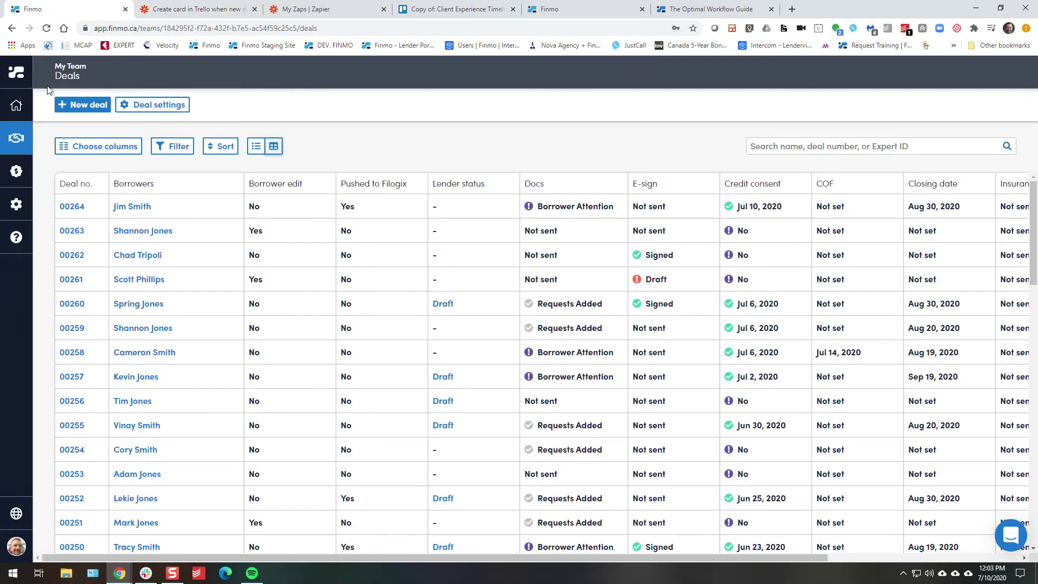
left_click(20, 210)
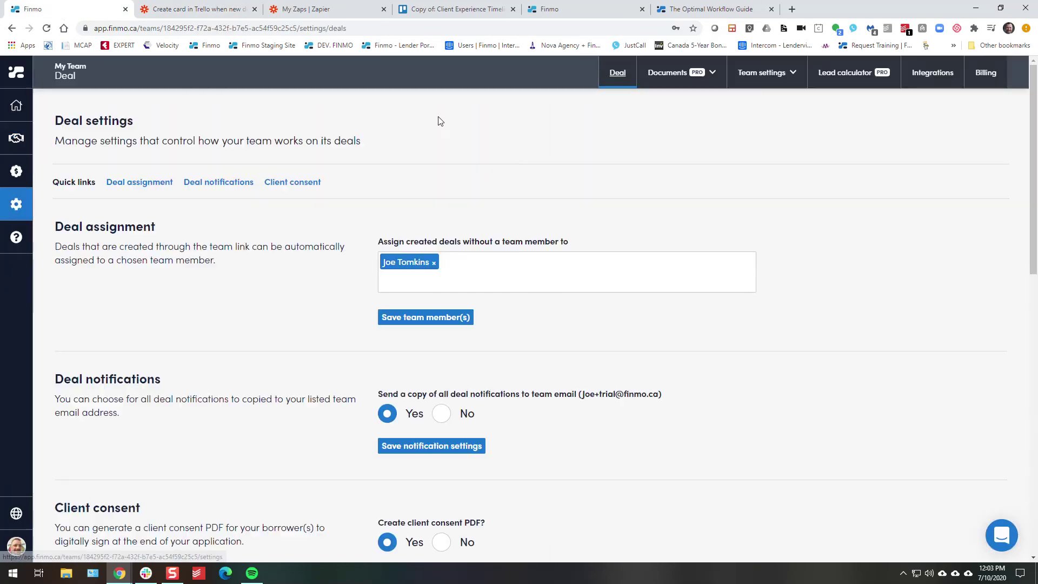
left_click(916, 73)
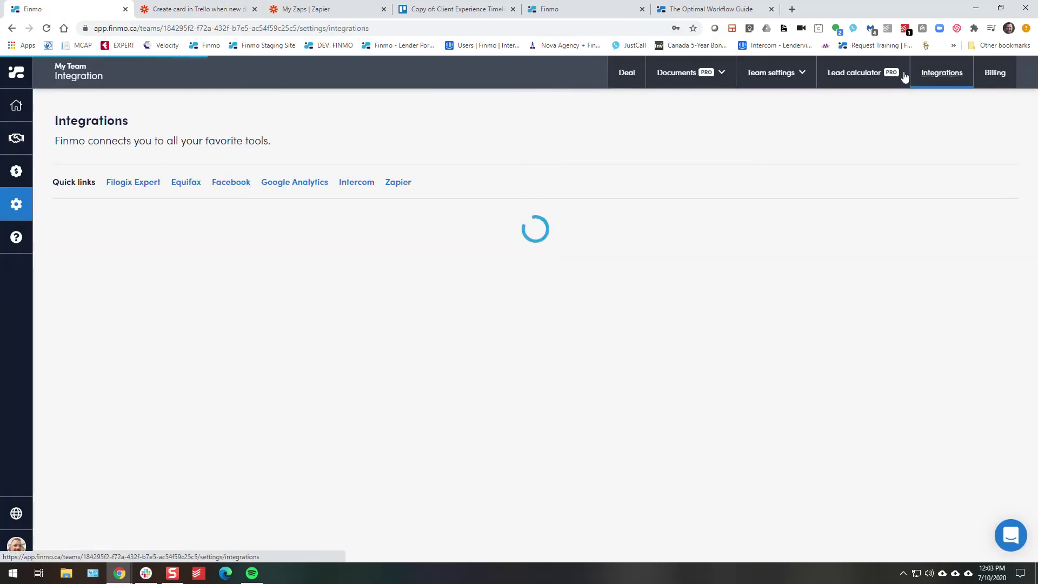
scroll(167, 298, "down", 1)
scroll(167, 298, "down", 20)
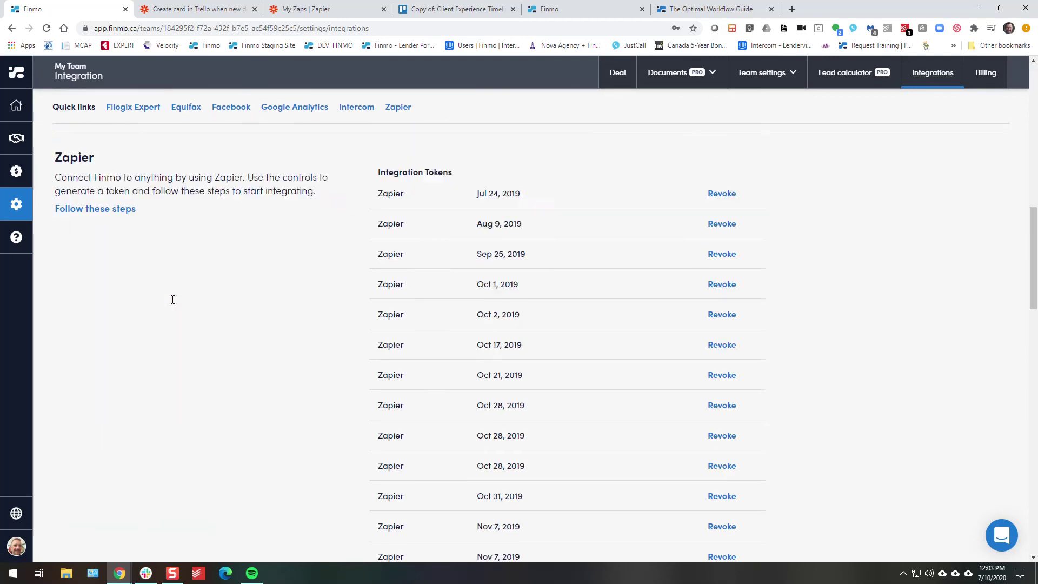
scroll(172, 301, "down", 10)
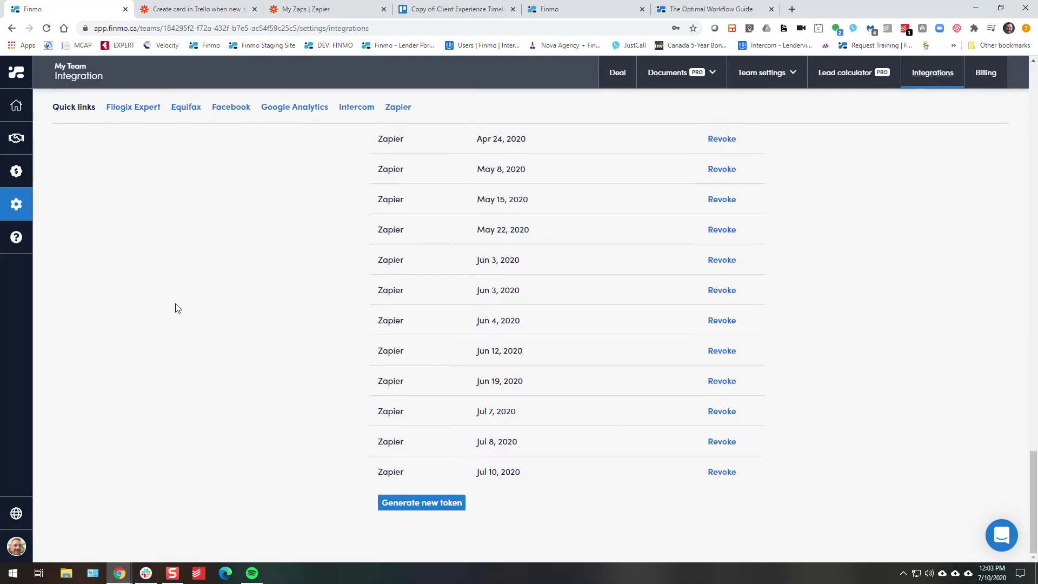
left_click(427, 503)
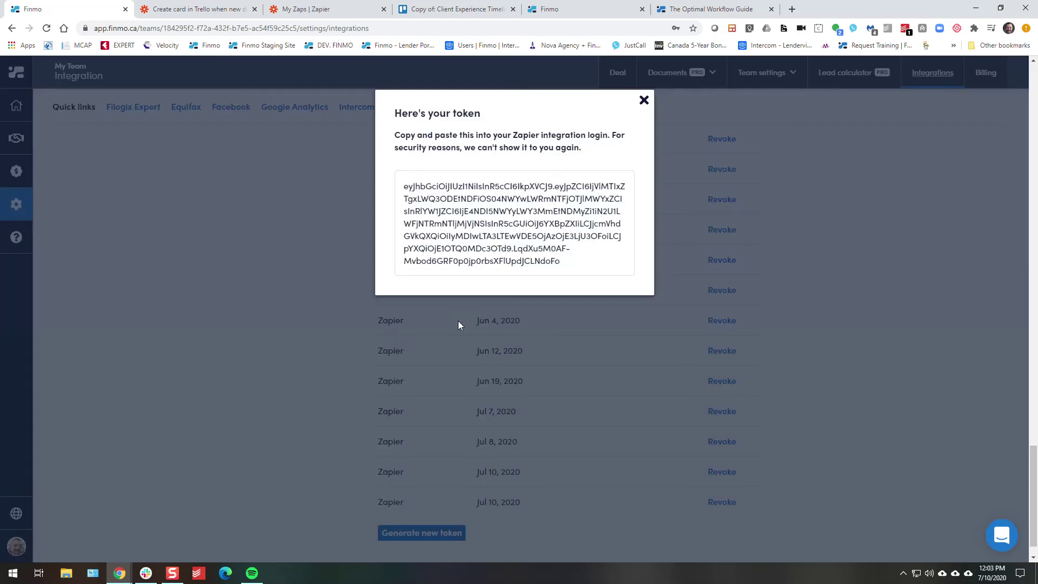
left_click_drag(581, 261, 402, 193)
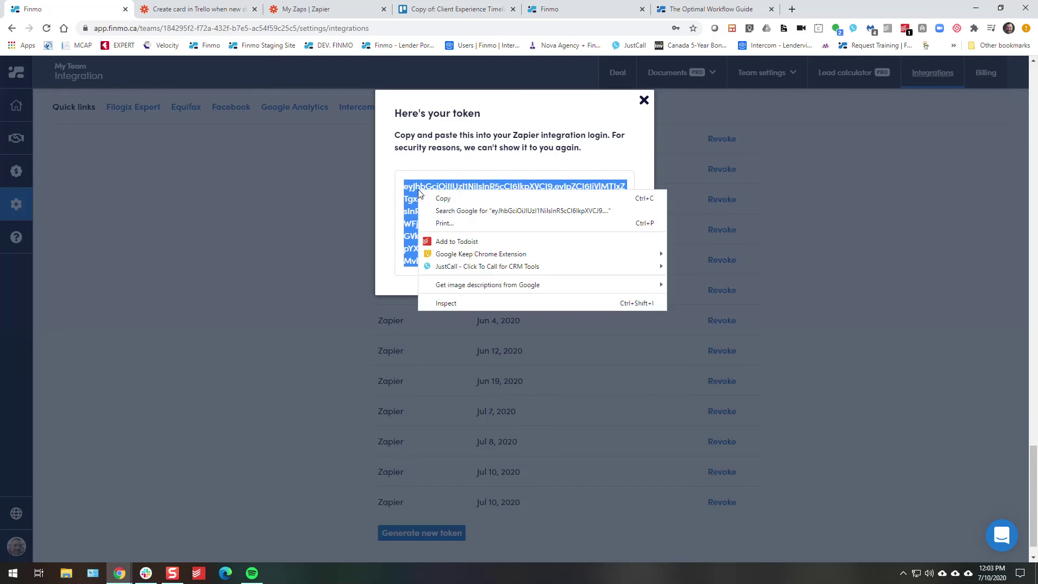
Return to the Zap editor, assign the Finmo My Team account to the New Deal trigger and test the trigger.
left_click(188, 9)
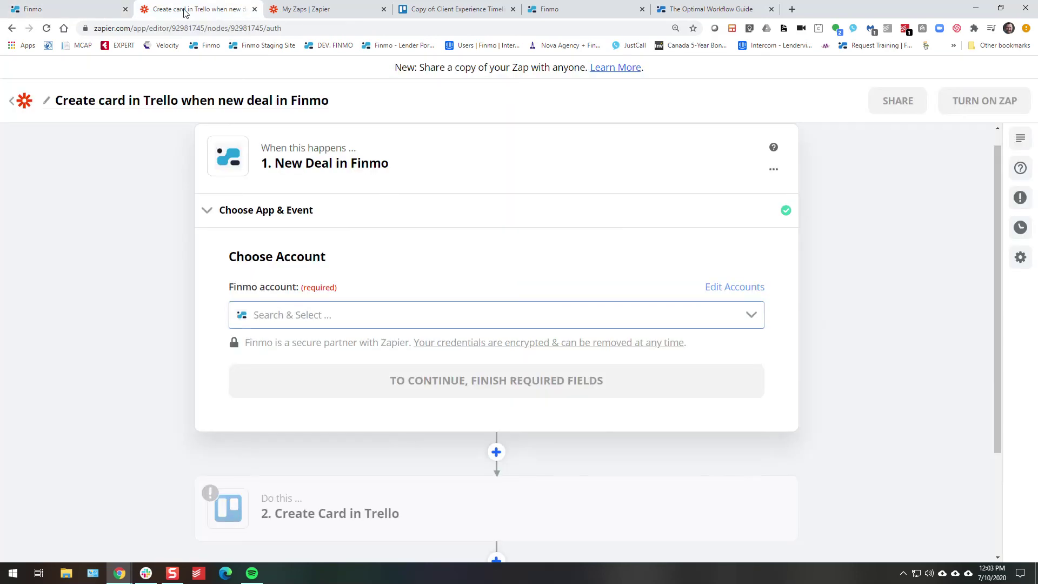
left_click(356, 319)
left_click(313, 354)
left_click(492, 379)
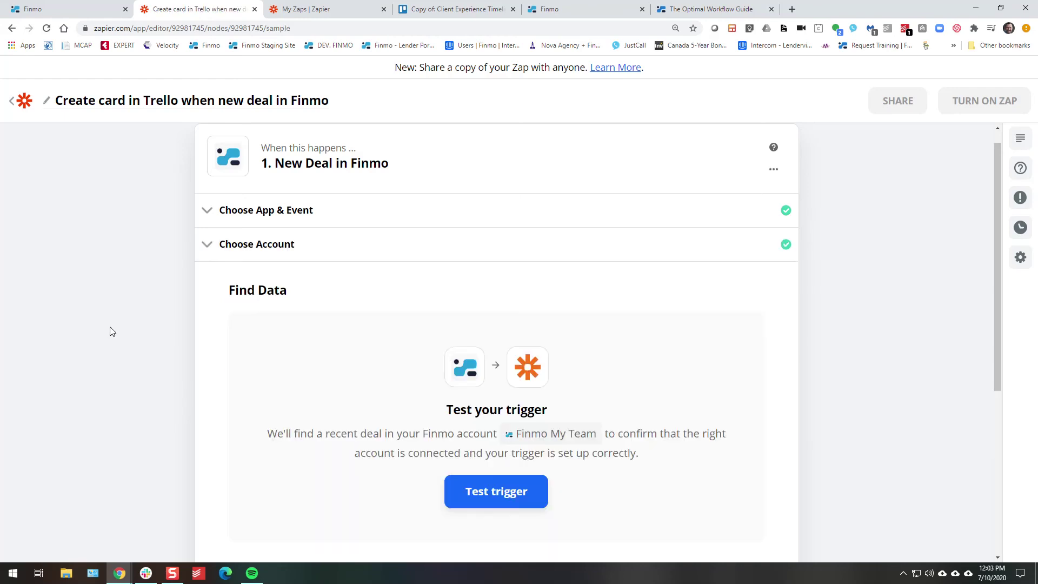
left_click(530, 490)
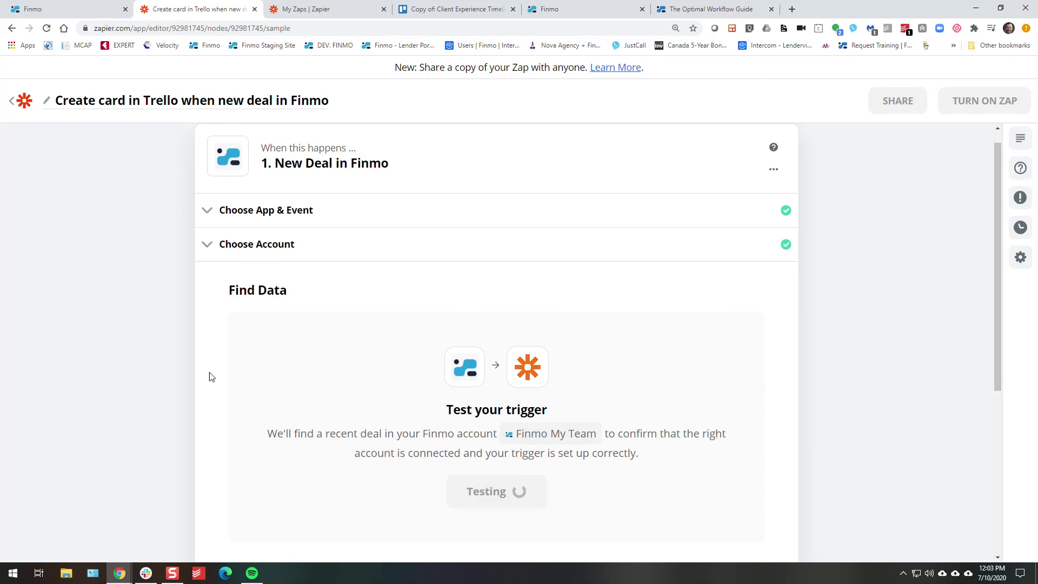
Review the Deal B sample data from the trigger test and continue to the Trello action.
scroll(230, 355, "down", 4)
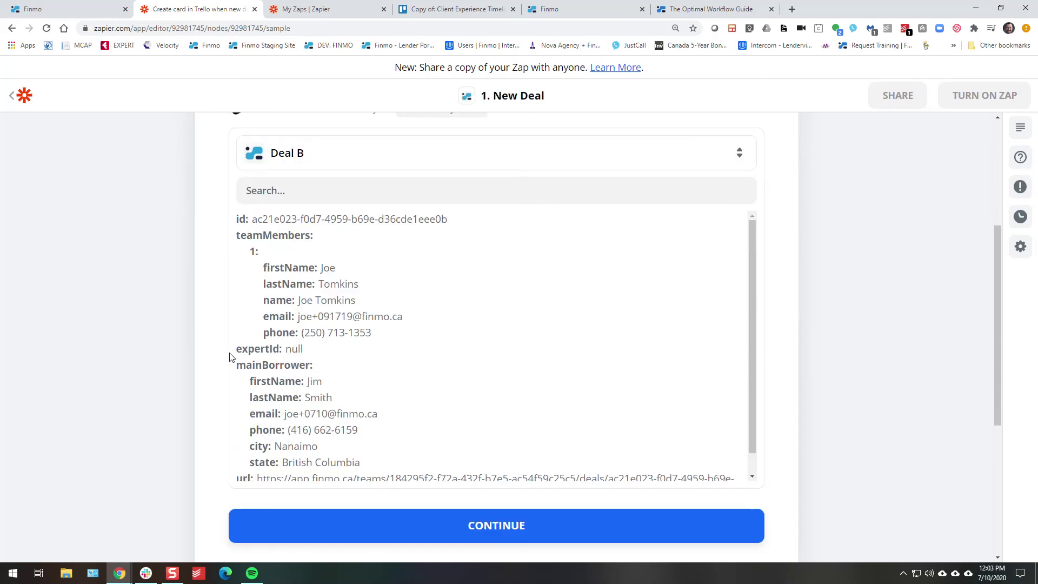
scroll(414, 370, "down", 1)
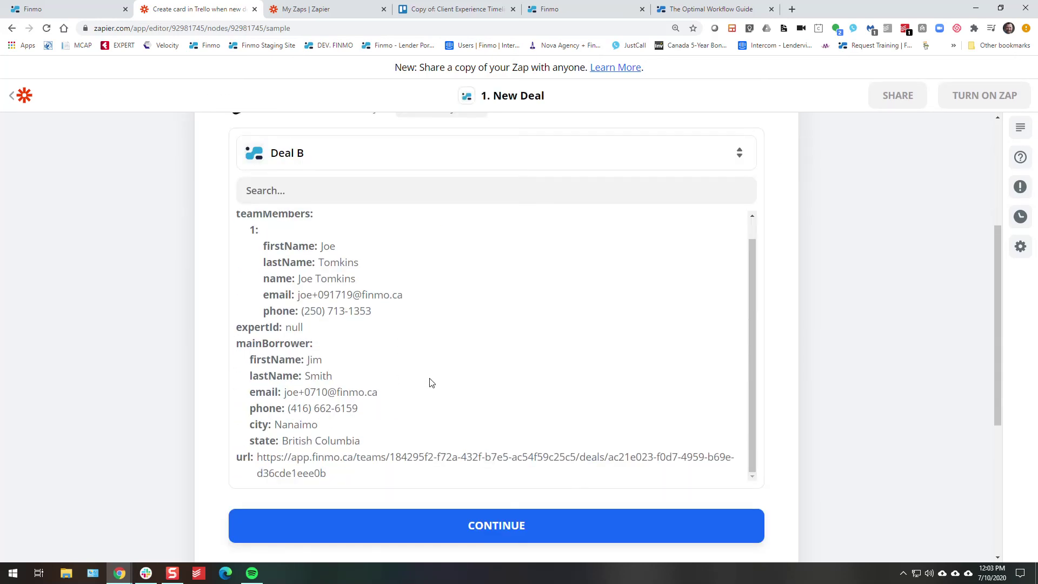
left_click(497, 527)
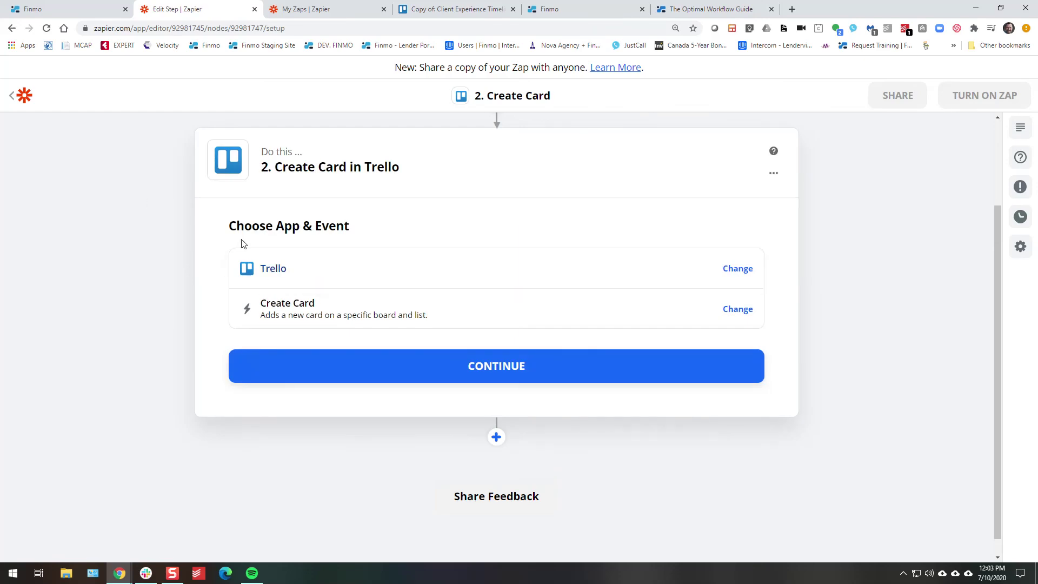
Confirm Trello's Create Card event, assign the Trello account ending in #4 and continue to the card fields.
left_click(472, 369)
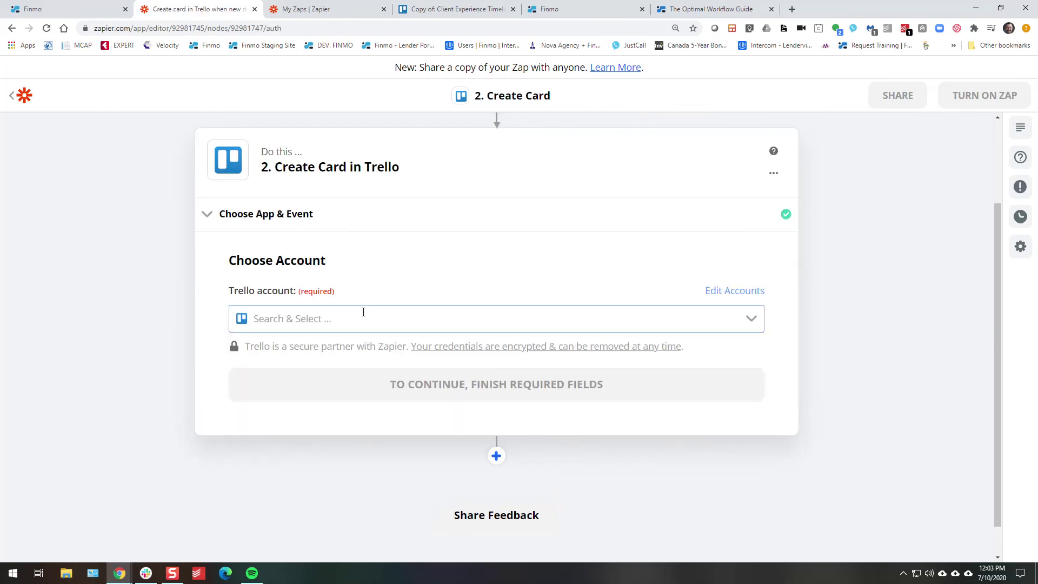
left_click(364, 320)
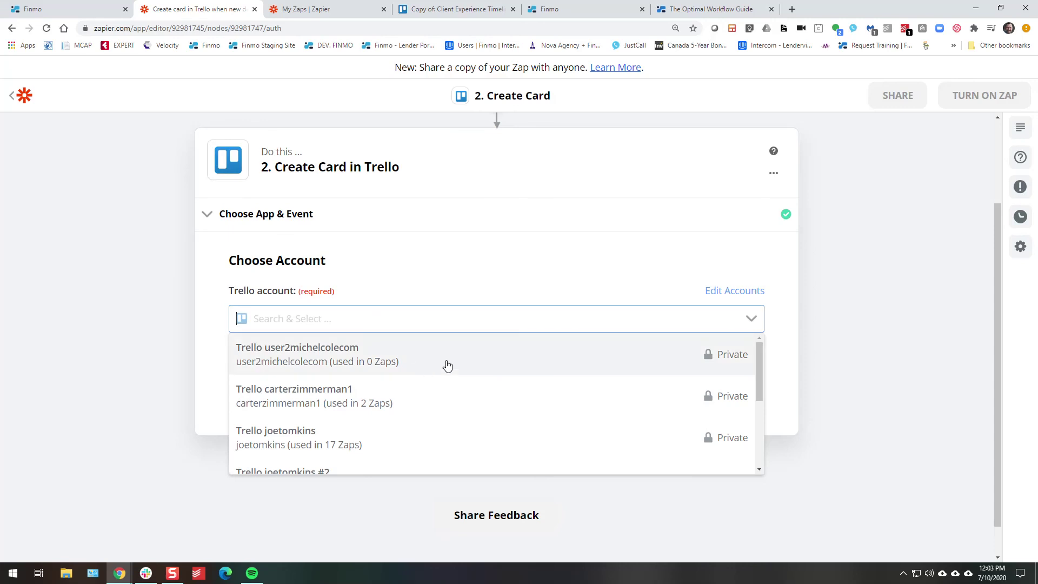
scroll(445, 365, "down", 2)
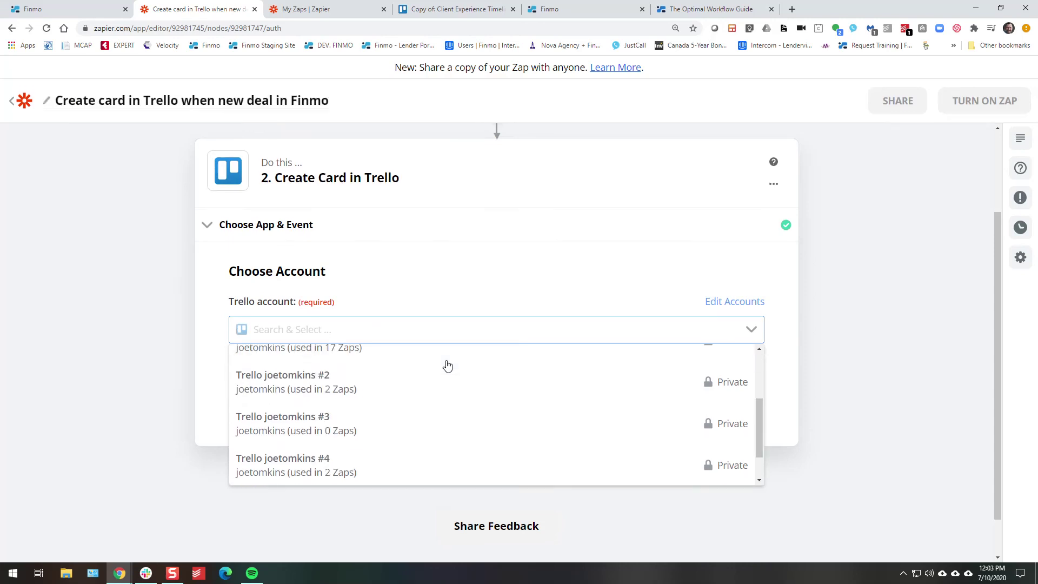
left_click(372, 468)
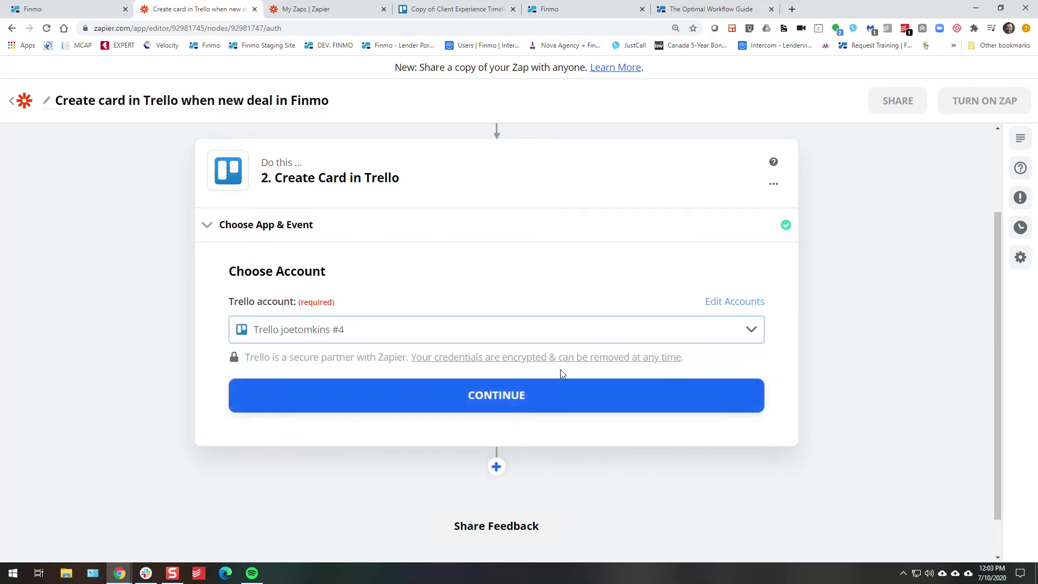
left_click(507, 395)
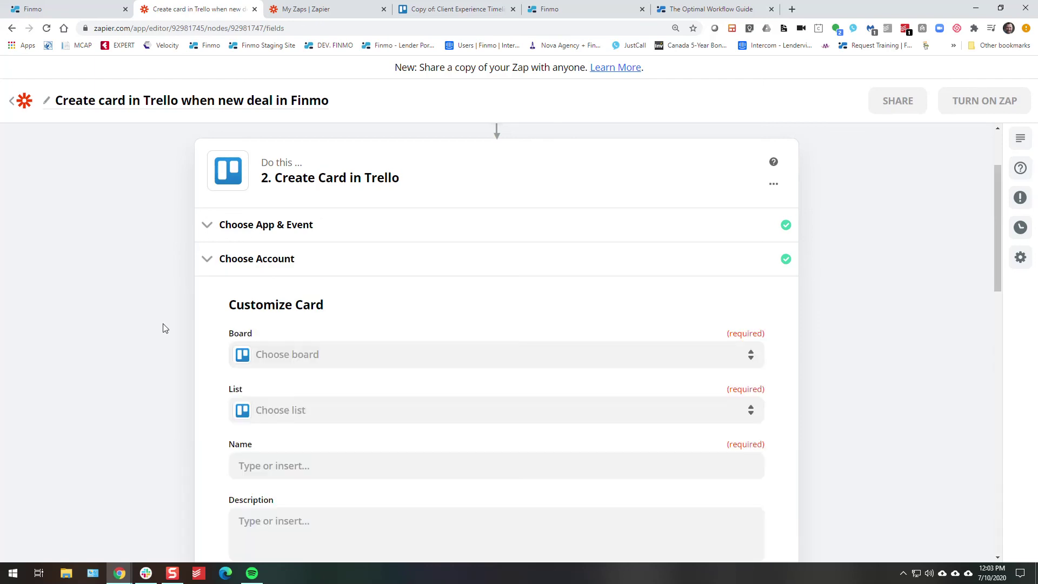
Set the card's board to Copy of: Client Experience Timeline. and its list to Leads.
scroll(166, 329, "up", 2)
scroll(156, 324, "down", 6)
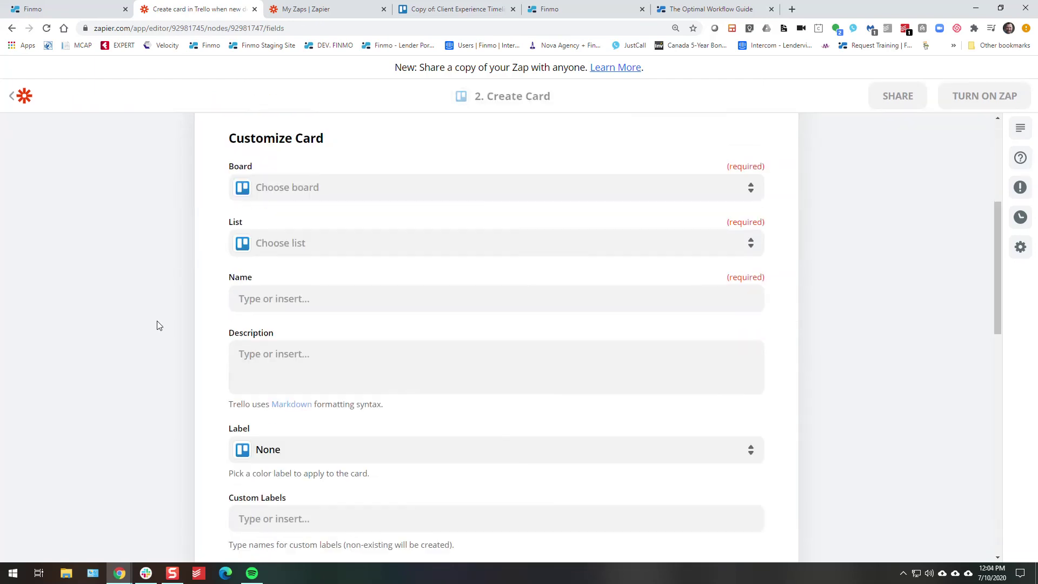
scroll(157, 324, "up", 3)
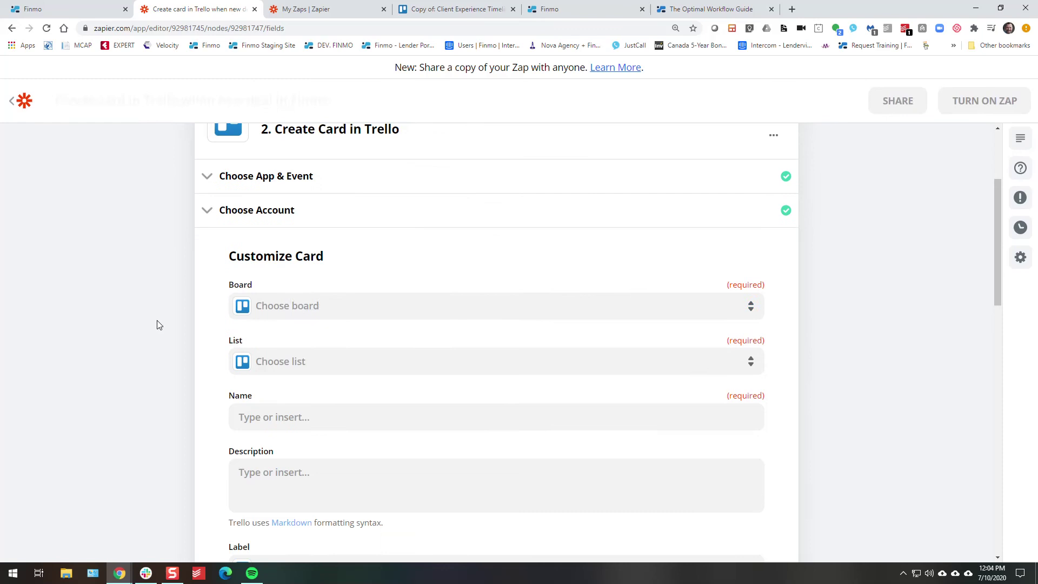
left_click(493, 308)
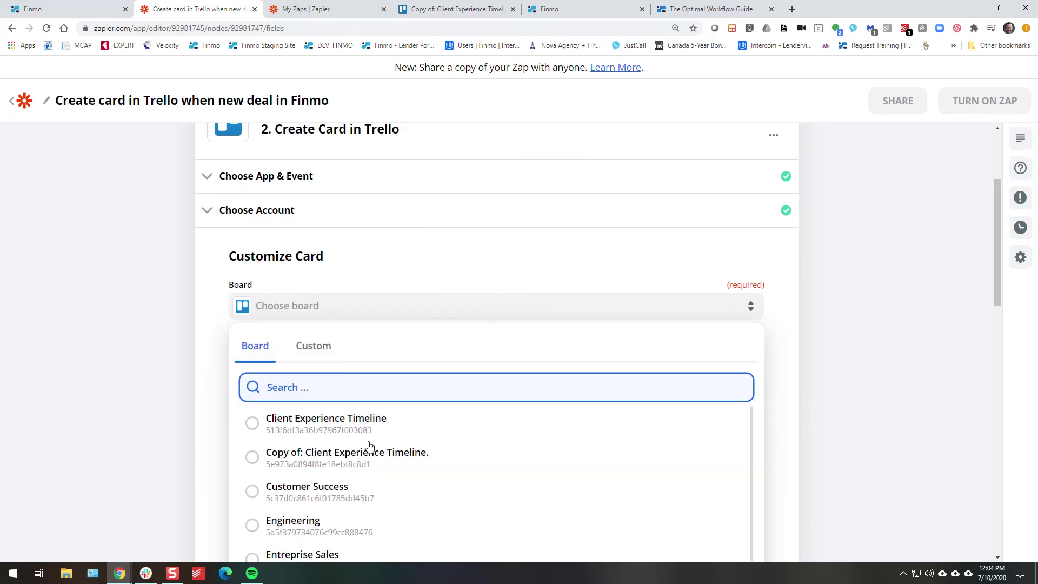
left_click(303, 460)
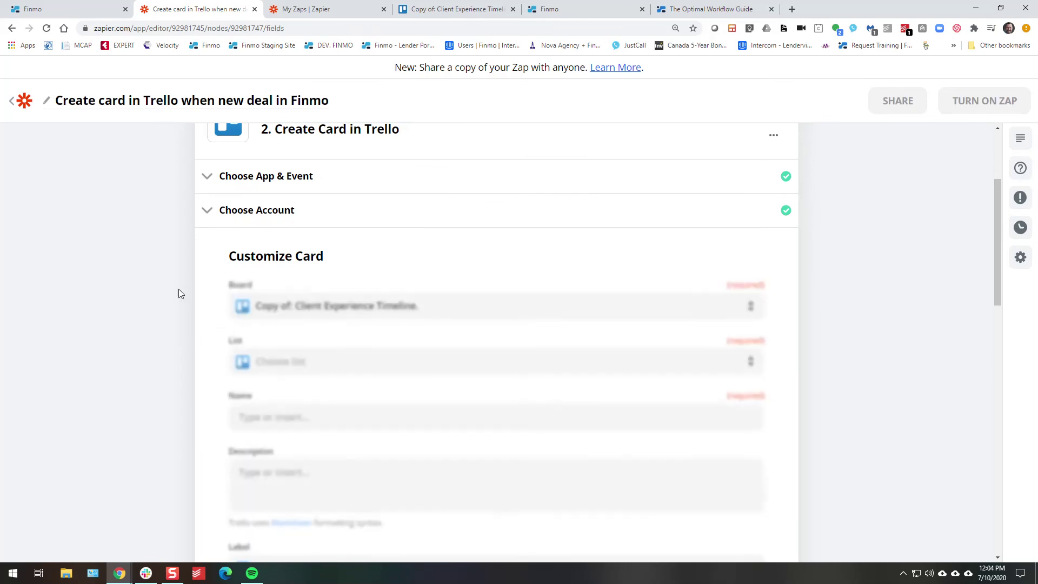
left_click(487, 366)
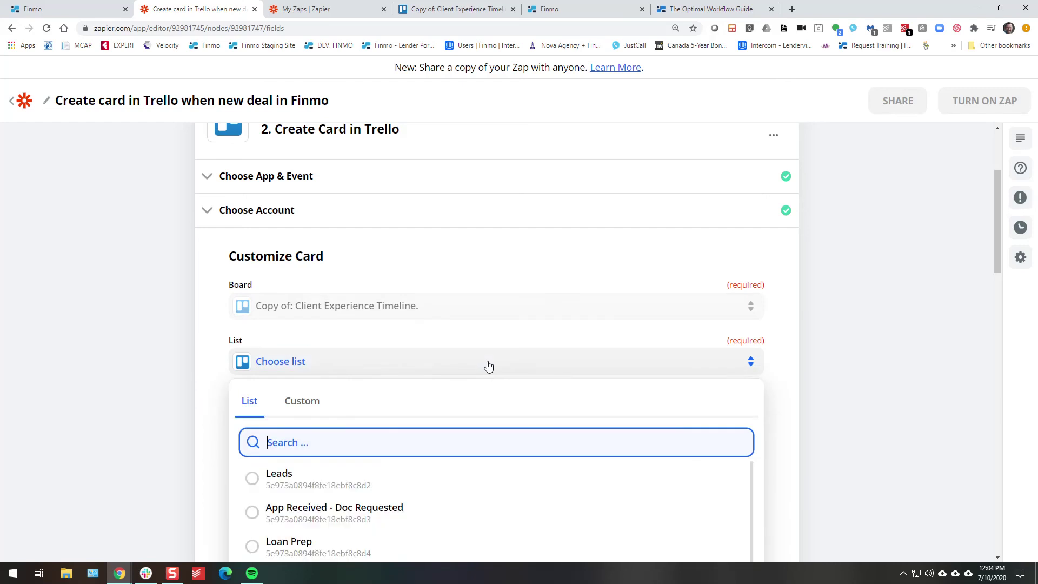
left_click(294, 477)
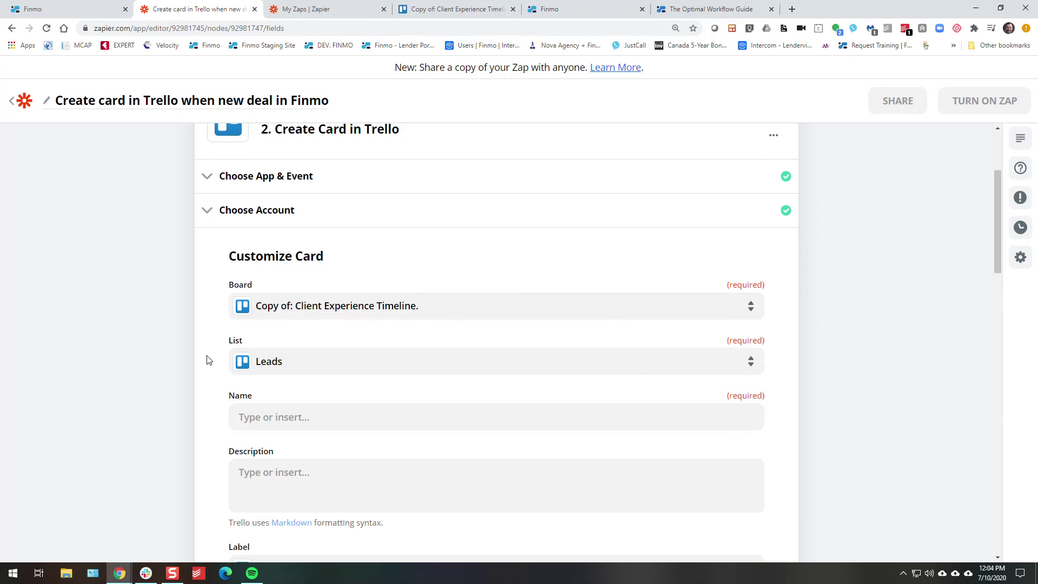
Build the card name from the Main Borrower Last Name and Main Borrower First Name fields, separated by a comma.
scroll(210, 357, "down", 2)
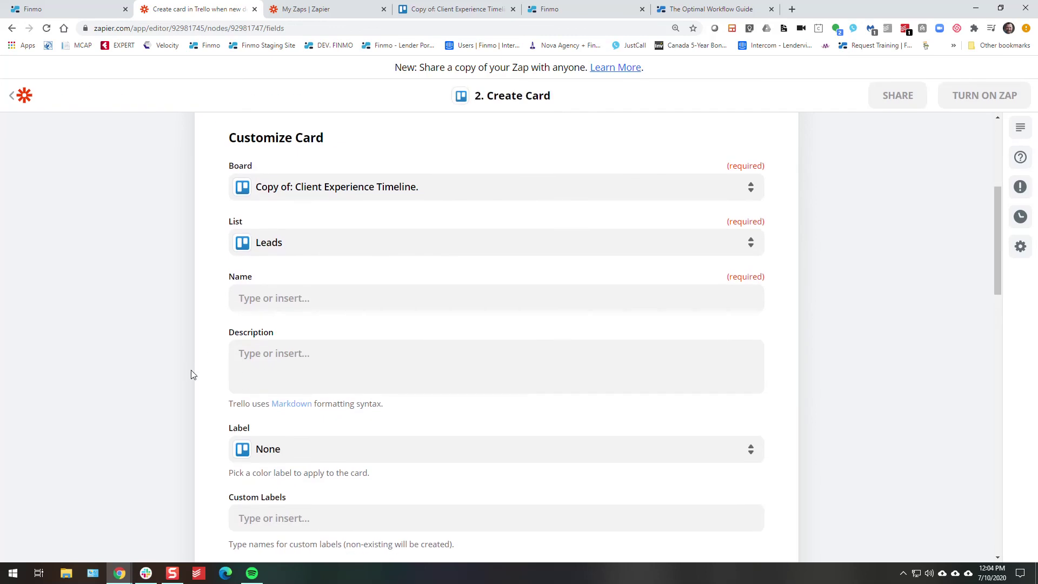
left_click(368, 298)
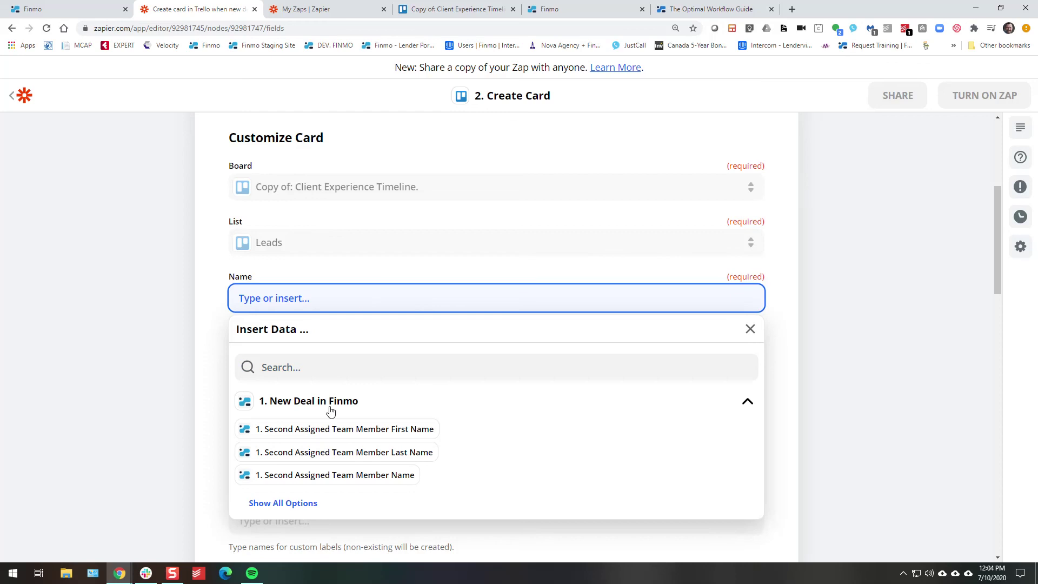
left_click(283, 504)
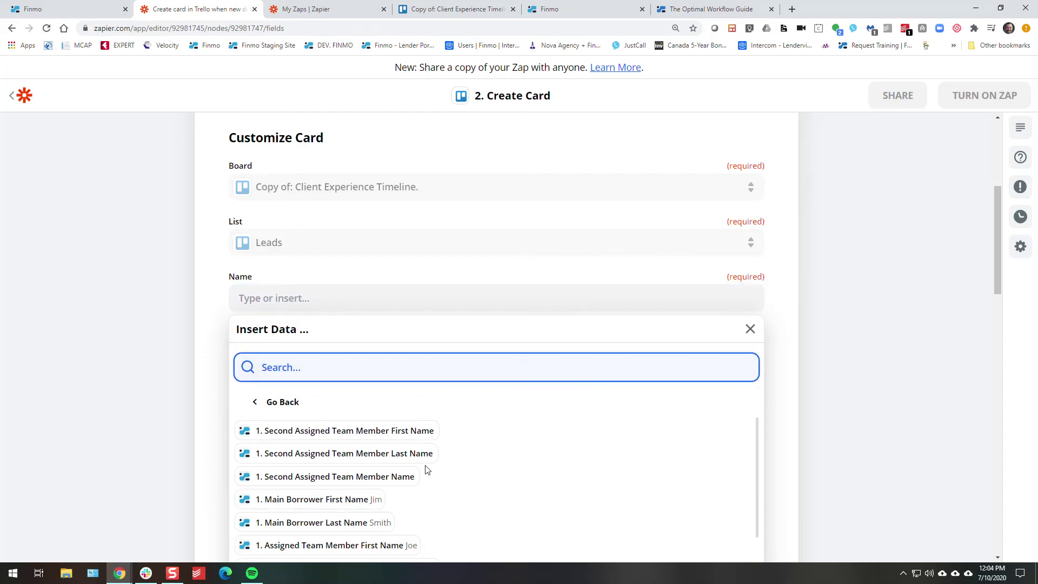
left_click(323, 522)
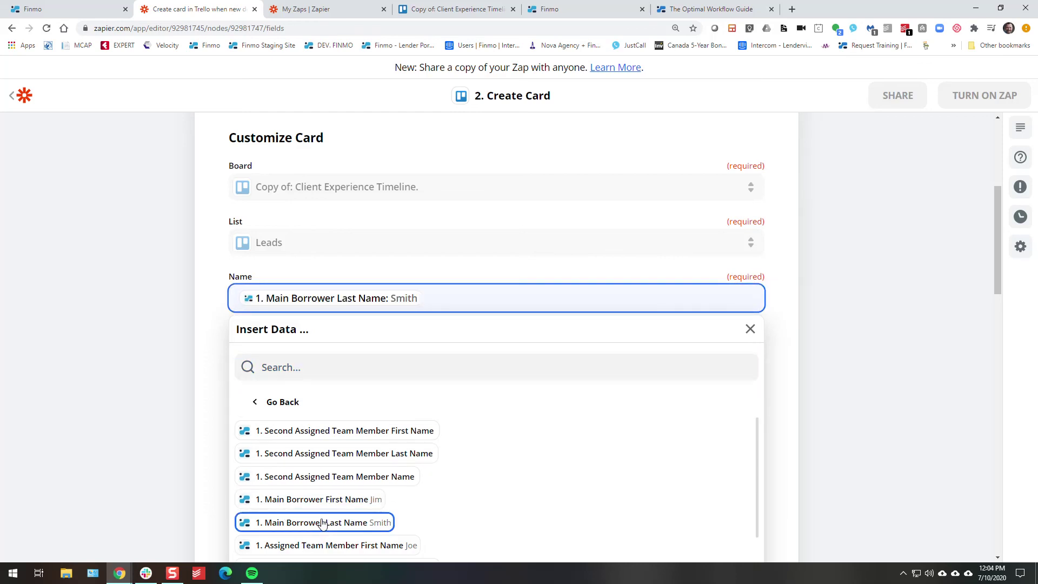
left_click(348, 501)
left_click(211, 340)
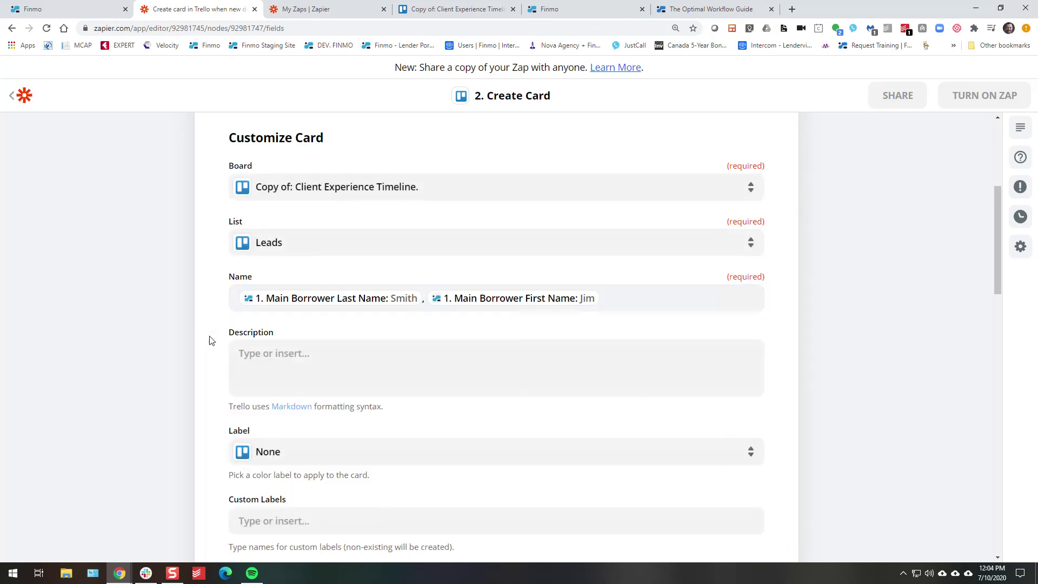
Find the email fields in the Finmo deal data and insert Main Borrower Email Address into the card description.
left_click(346, 354)
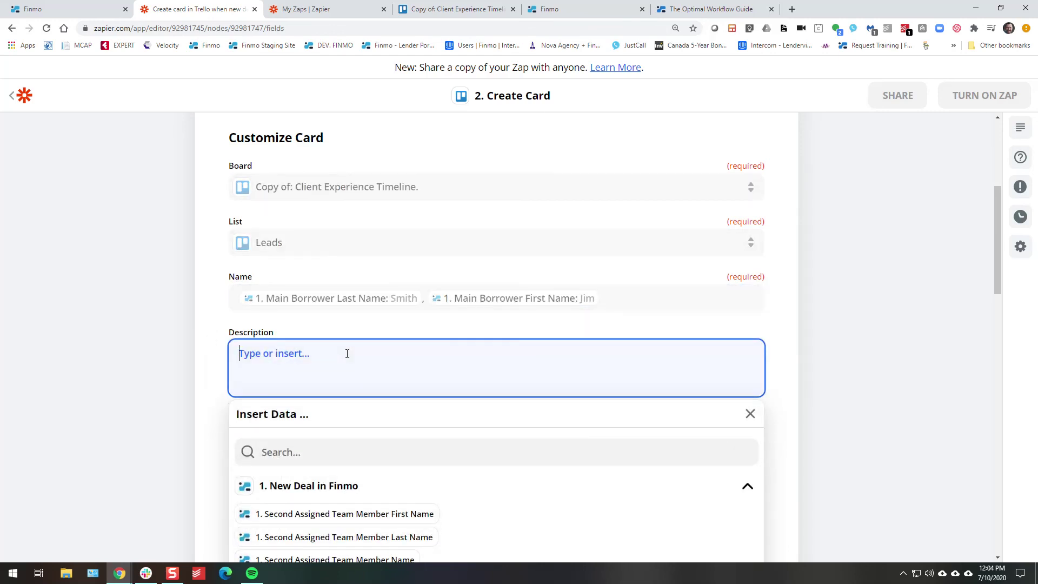
left_click(412, 452)
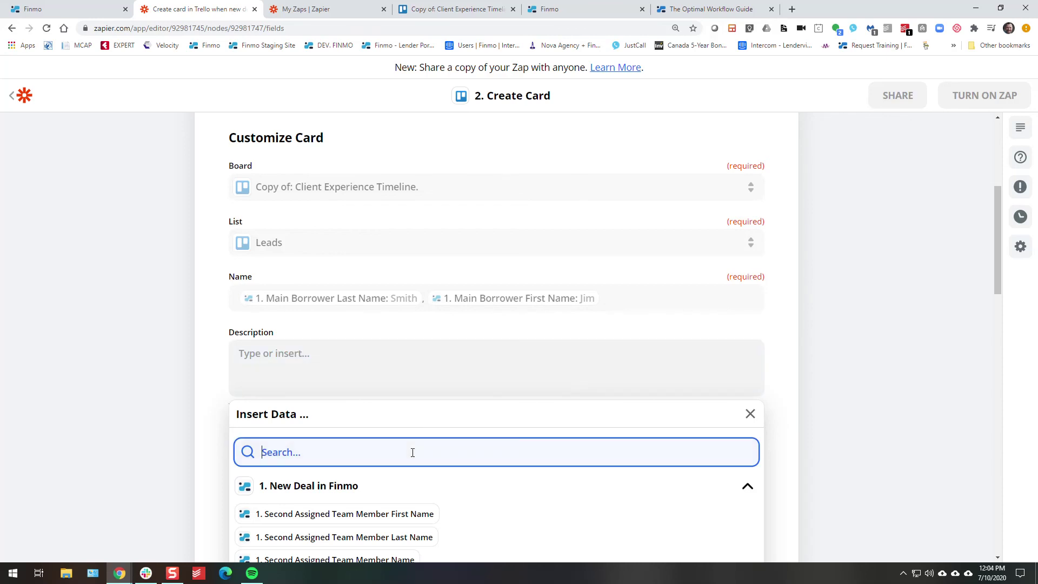
type("emai")
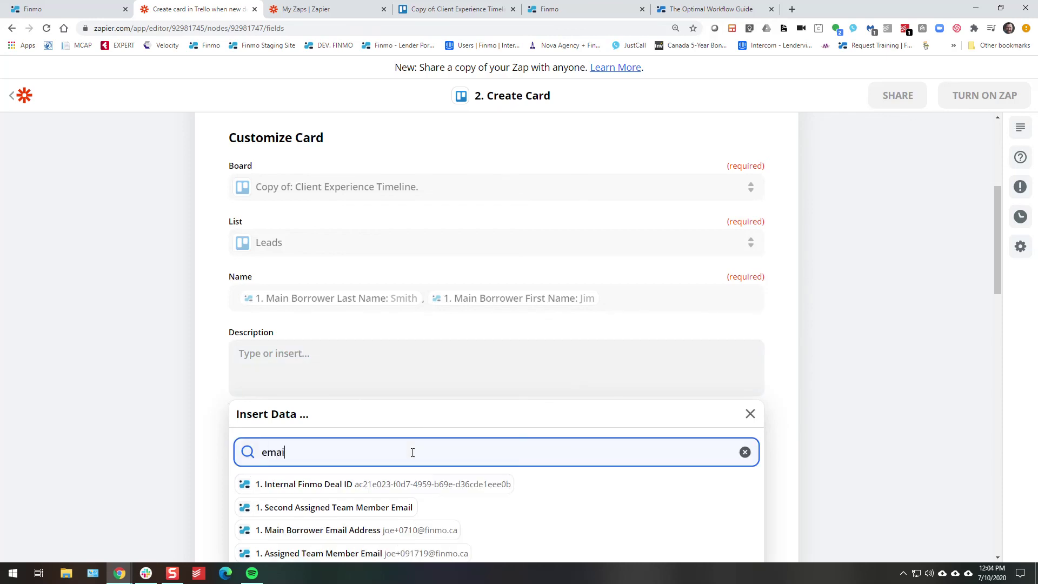
left_click(331, 530)
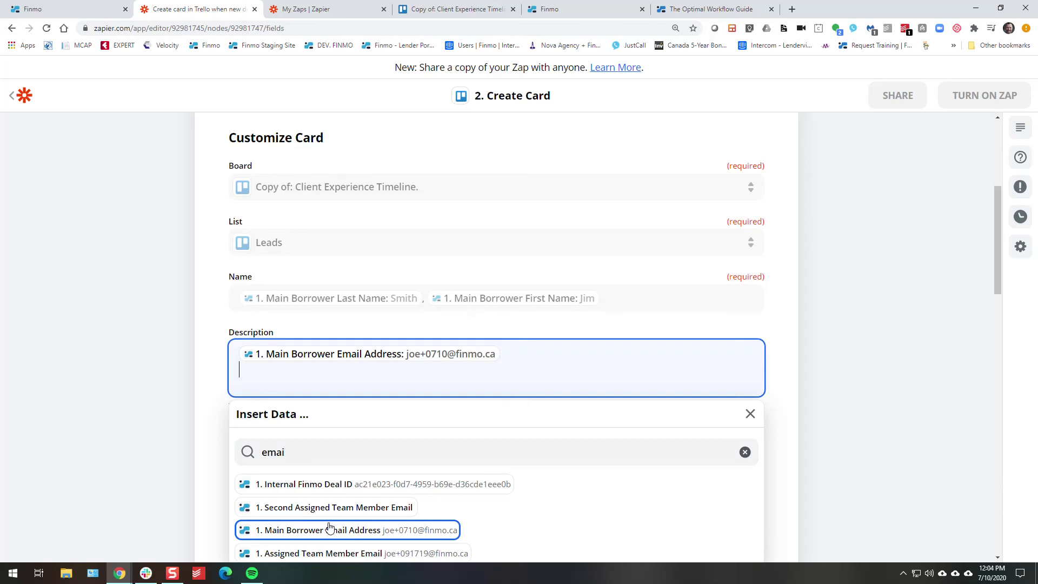
Find the phone fields and add Main Borrower Phone Number on a second line of the card description.
type("ph")
key("BackSpace")
key("BackSpace")
left_click(319, 448)
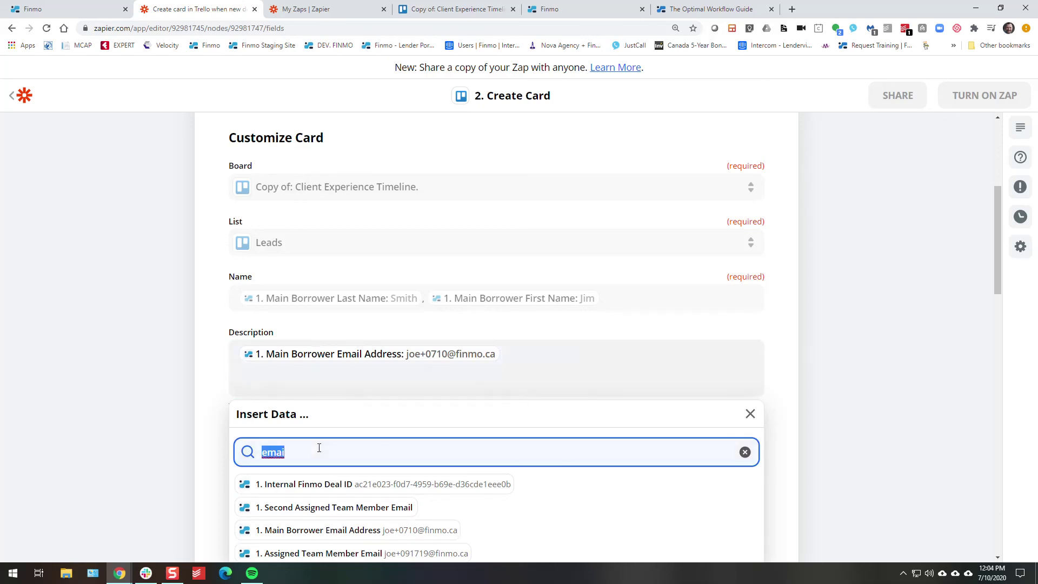
type("phone")
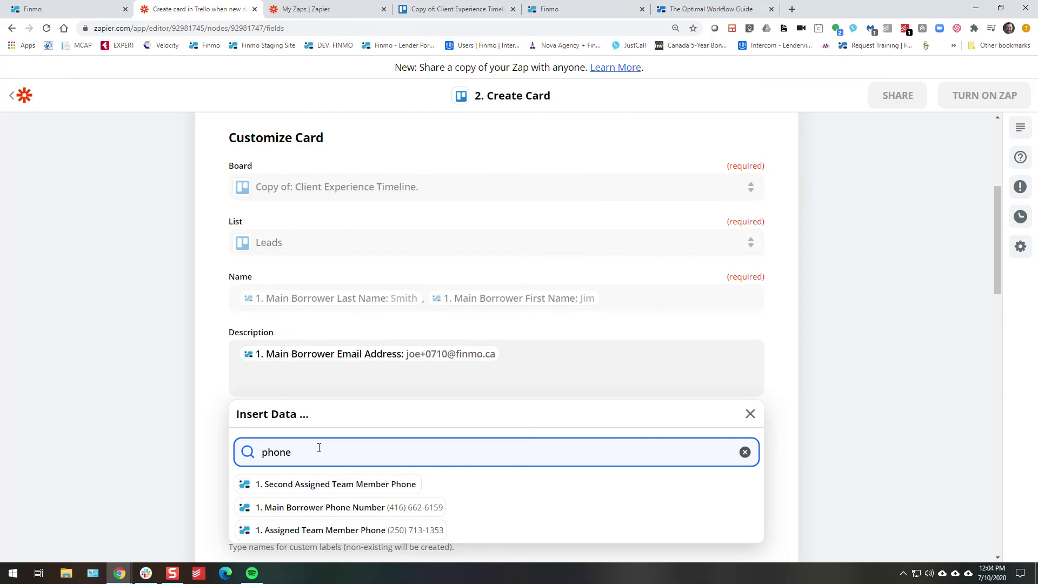
left_click(332, 504)
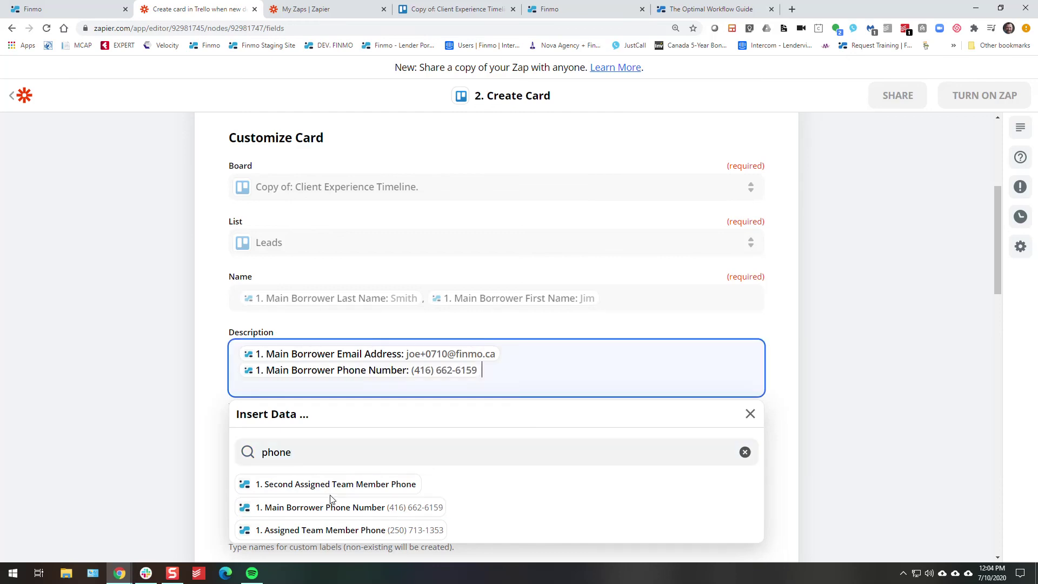
key("Return")
Find the link field and add Deal Link on a third line of the card description.
left_click(305, 455)
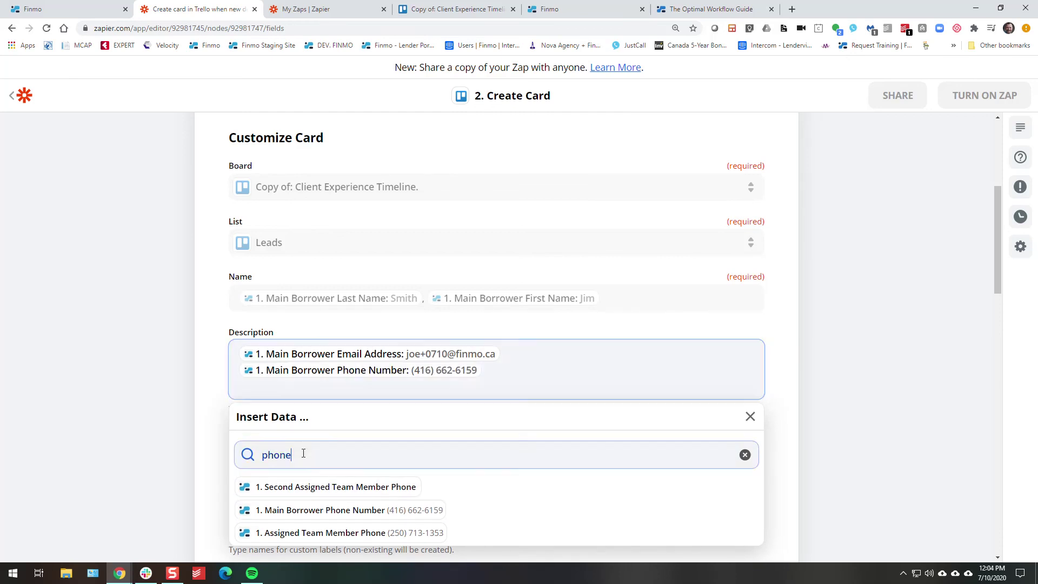
type("liknk")
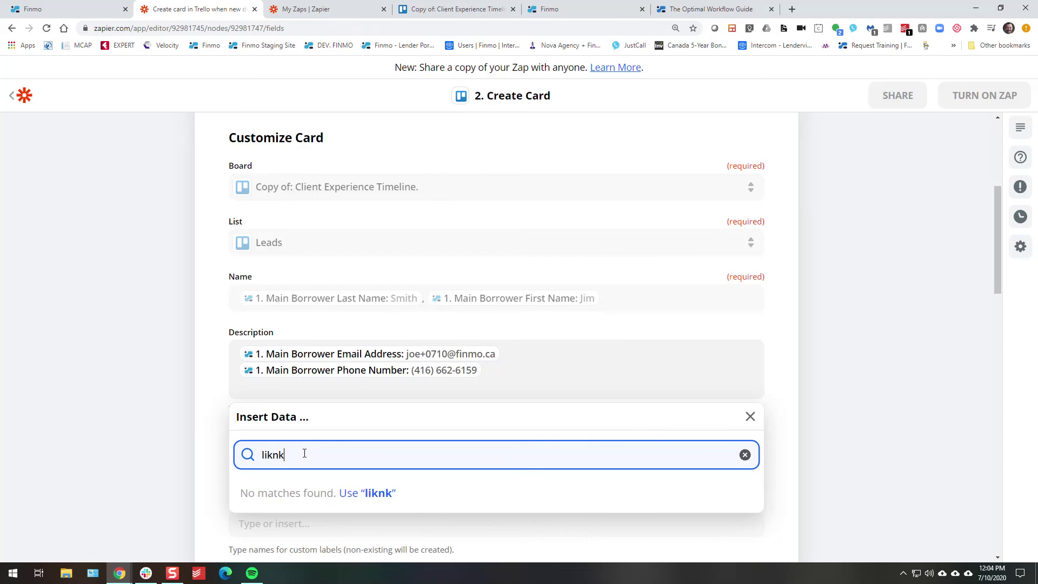
key("BackSpace")
key("BackSpace")
type("nk")
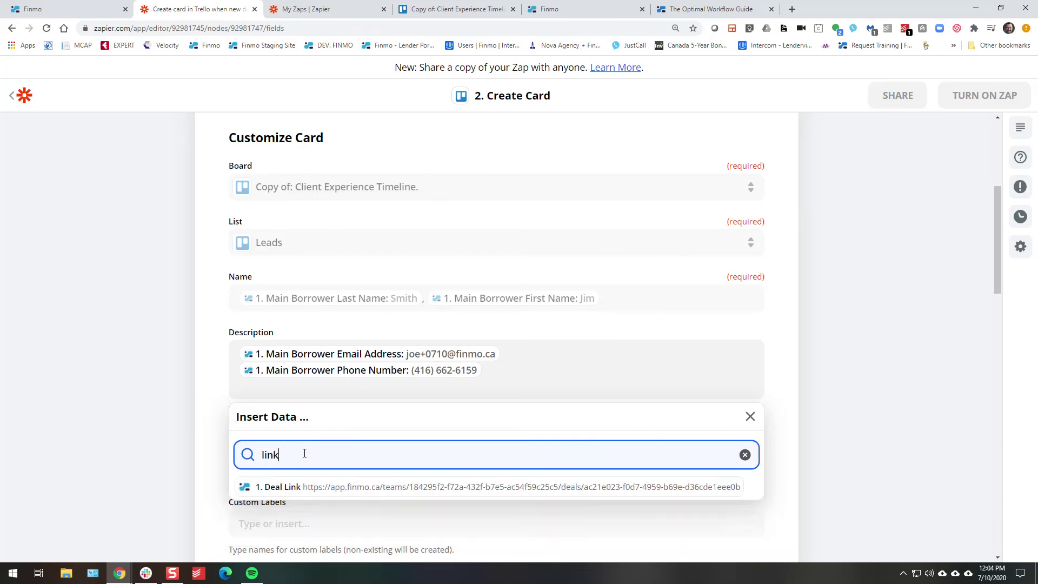
left_click(290, 487)
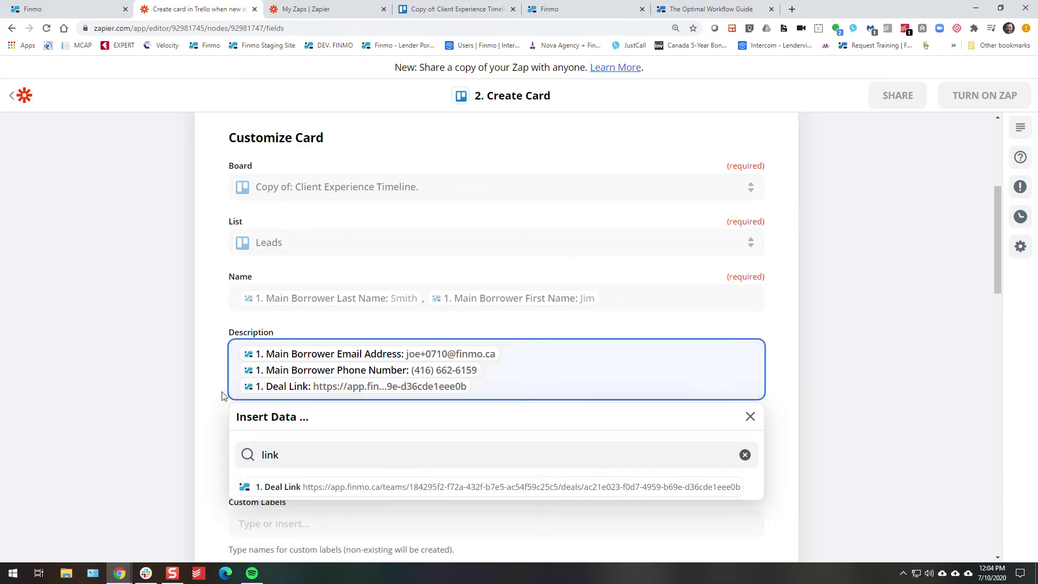
left_click(196, 387)
Leave the remaining optional card fields as they are and continue to the Create Card test stage.
scroll(301, 469, "down", 1)
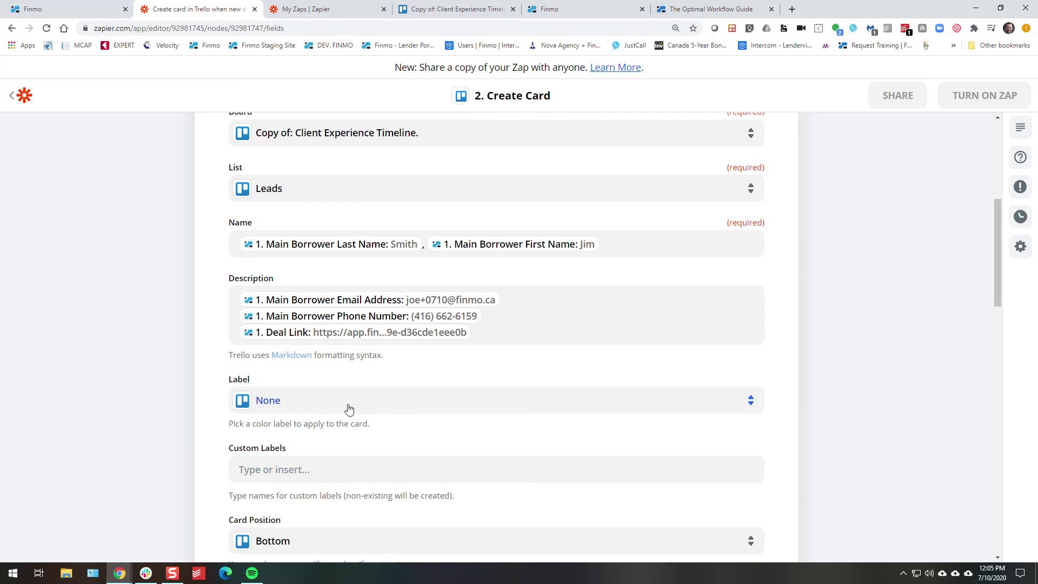
scroll(355, 408, "down", 3)
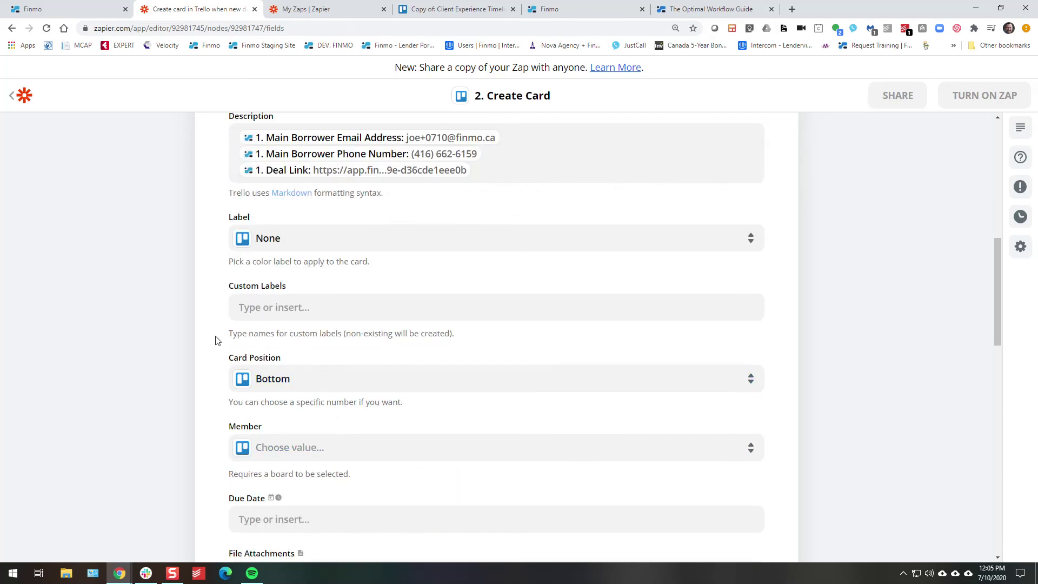
scroll(215, 340, "down", 4)
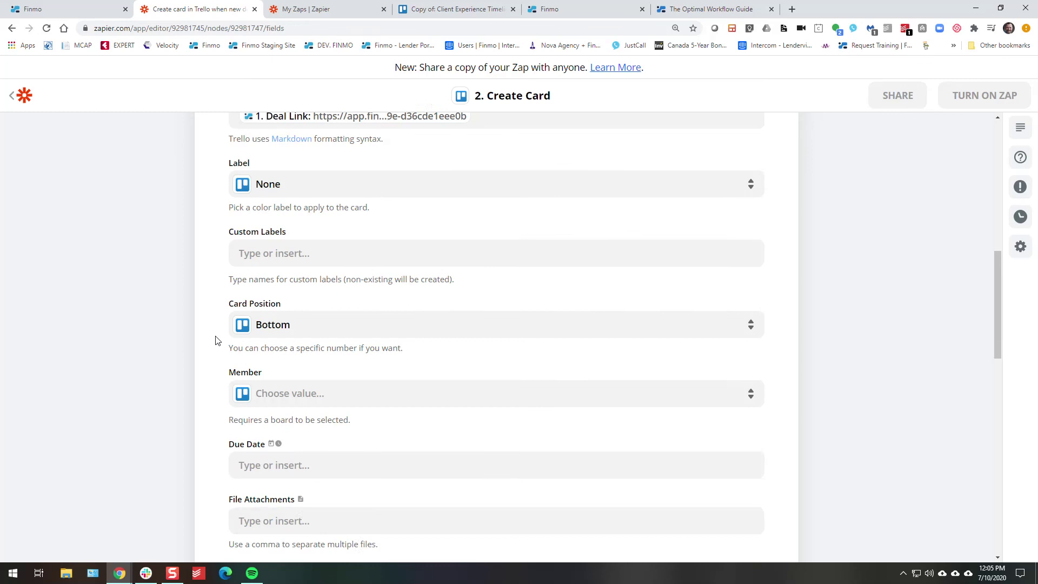
scroll(215, 340, "down", 10)
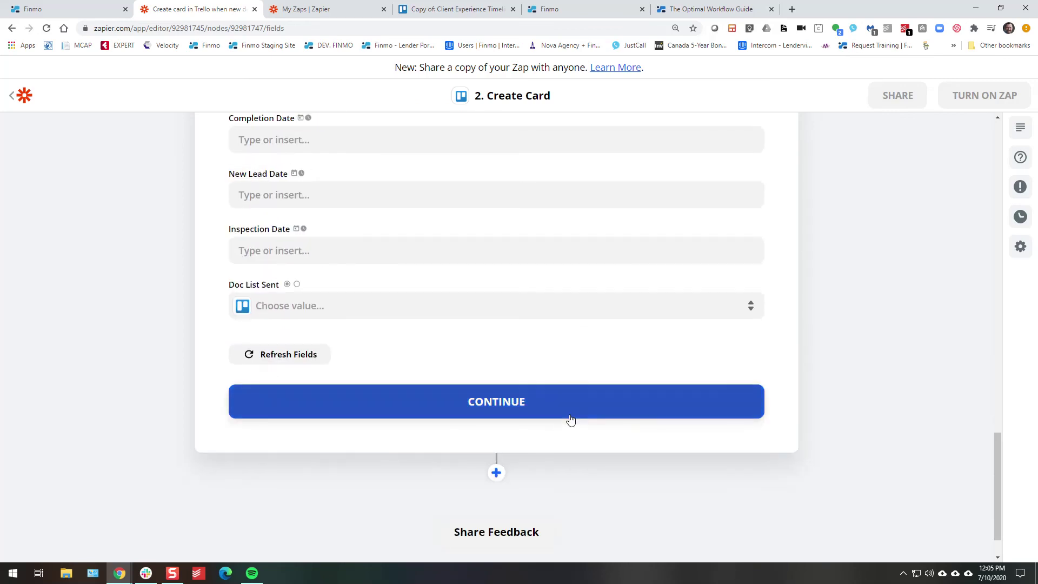
left_click(512, 406)
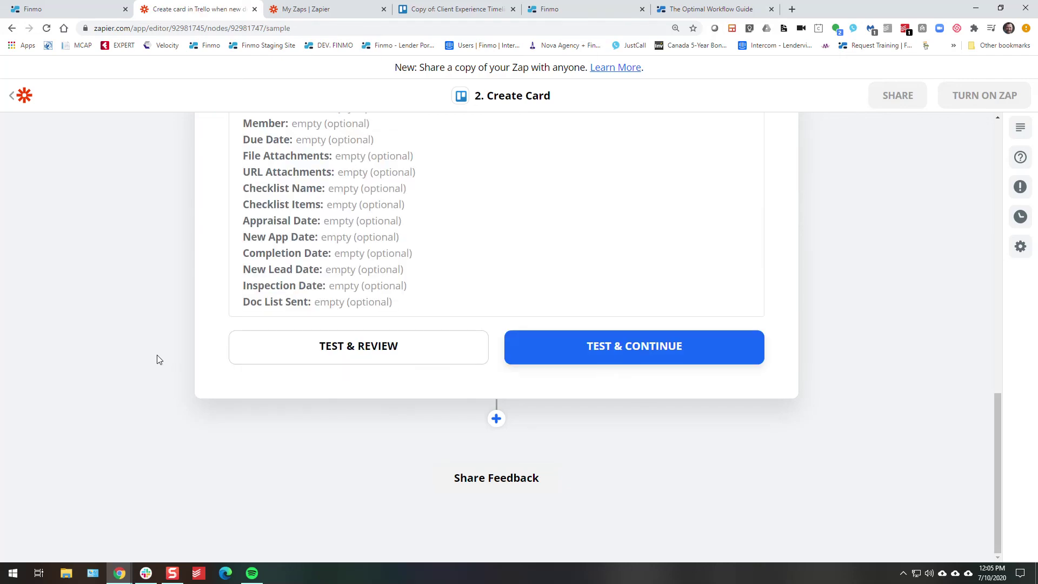
Test the Create Card action by sending the sample Finmo deal to Trello as a card.
left_click(578, 359)
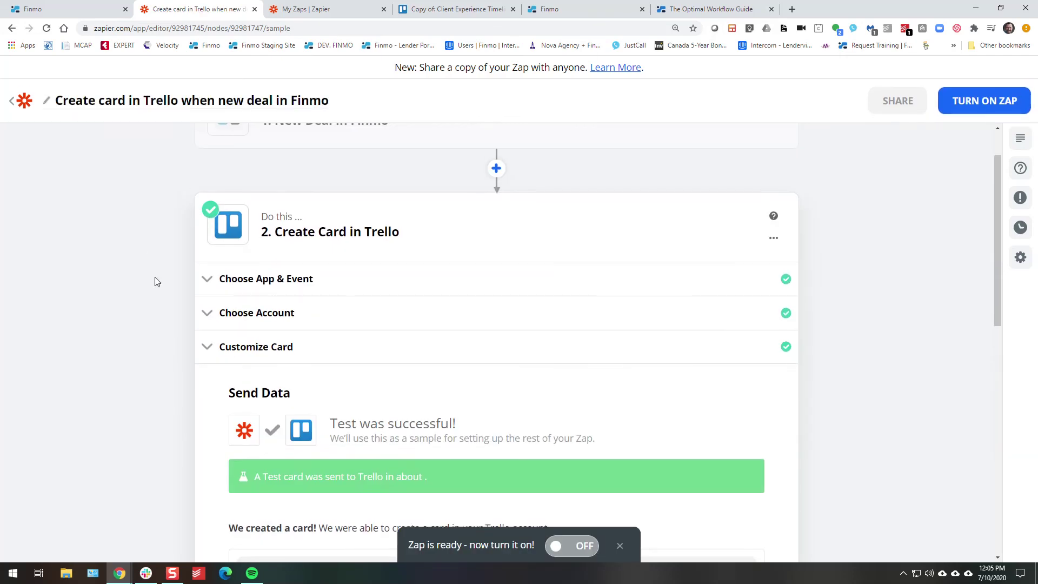
scroll(165, 273, "up", 1)
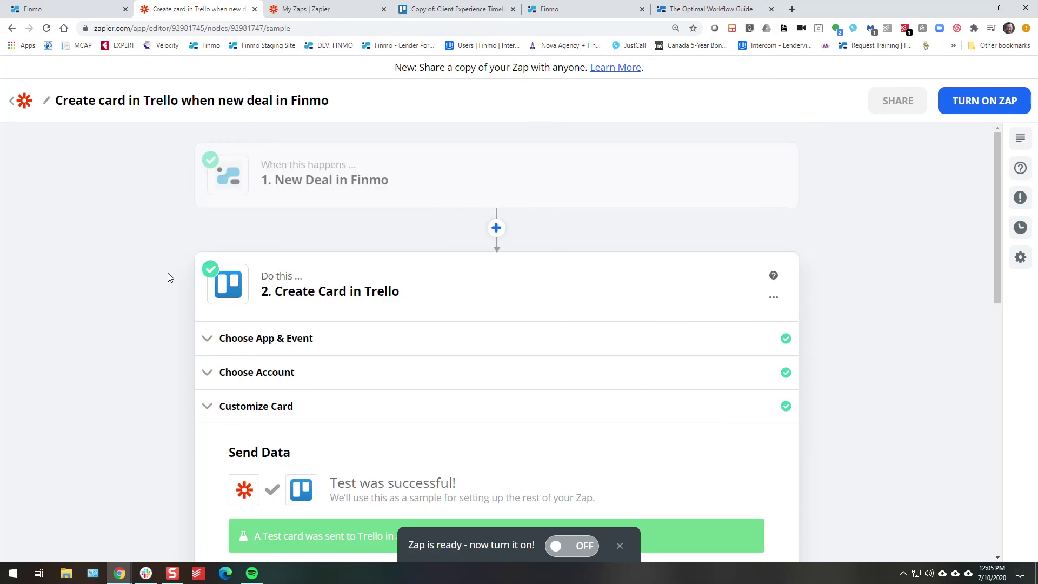
Switch to the Trello board, check the description of the newest card in the Leads list, and close the card.
mouse_move(576, 197)
left_click(441, 9)
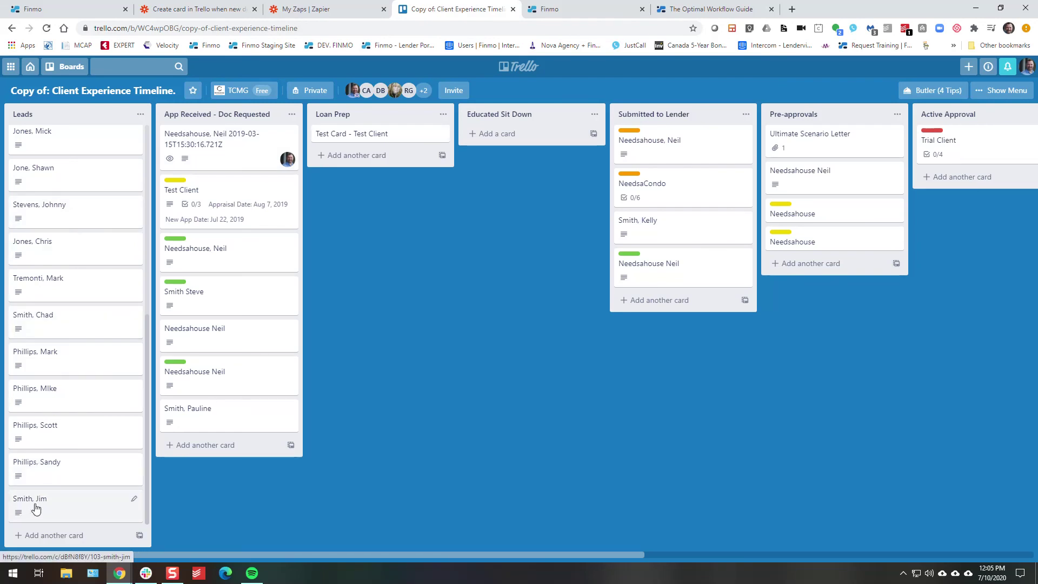
left_click(59, 508)
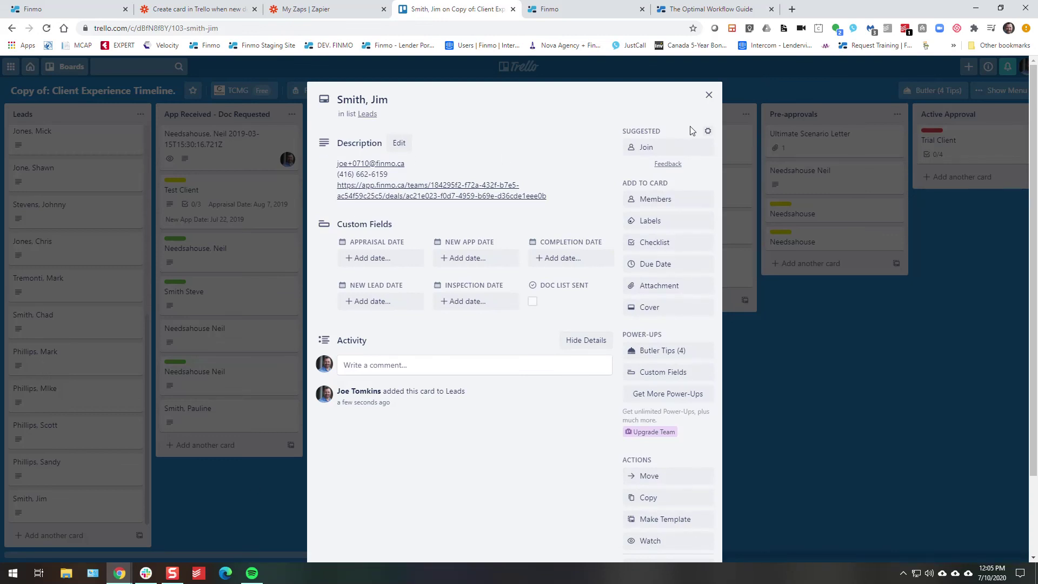
left_click(709, 95)
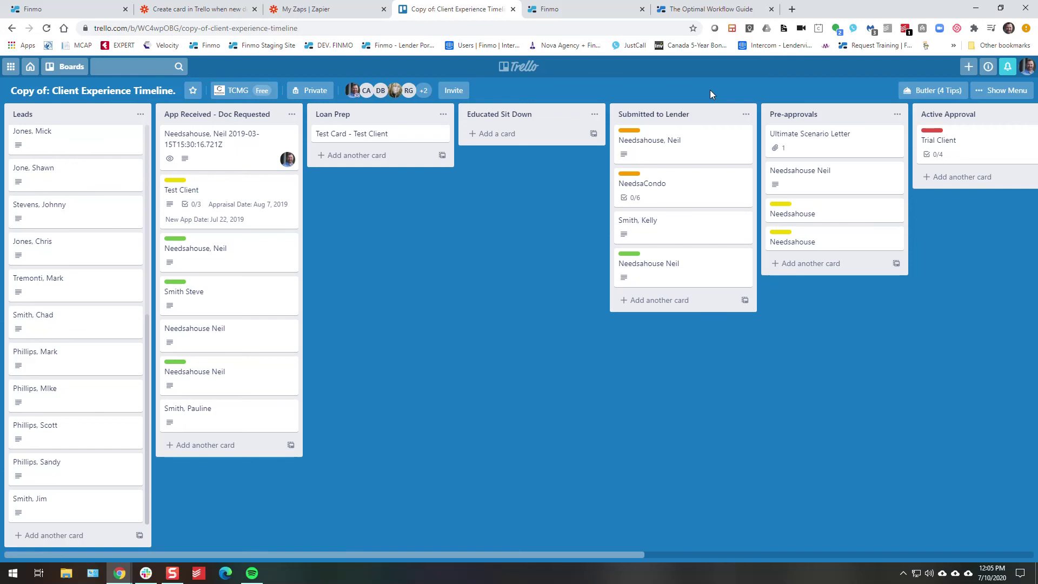
Return to the Zapier editor and rename the Zap to "1. Create card in Trello when new deal in Finmo".
left_click(195, 9)
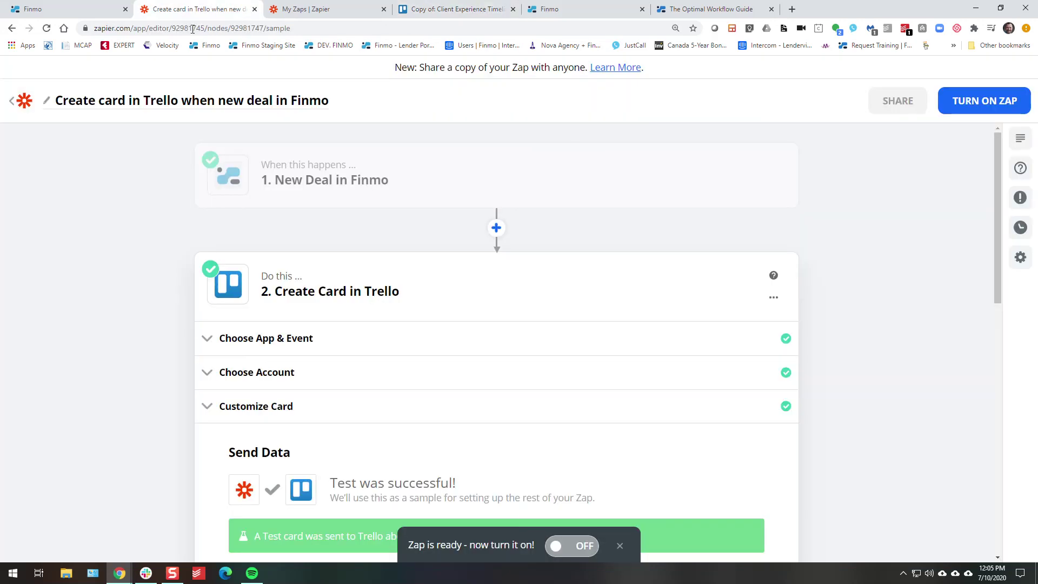
scroll(126, 288, "down", 5)
scroll(128, 295, "up", 5)
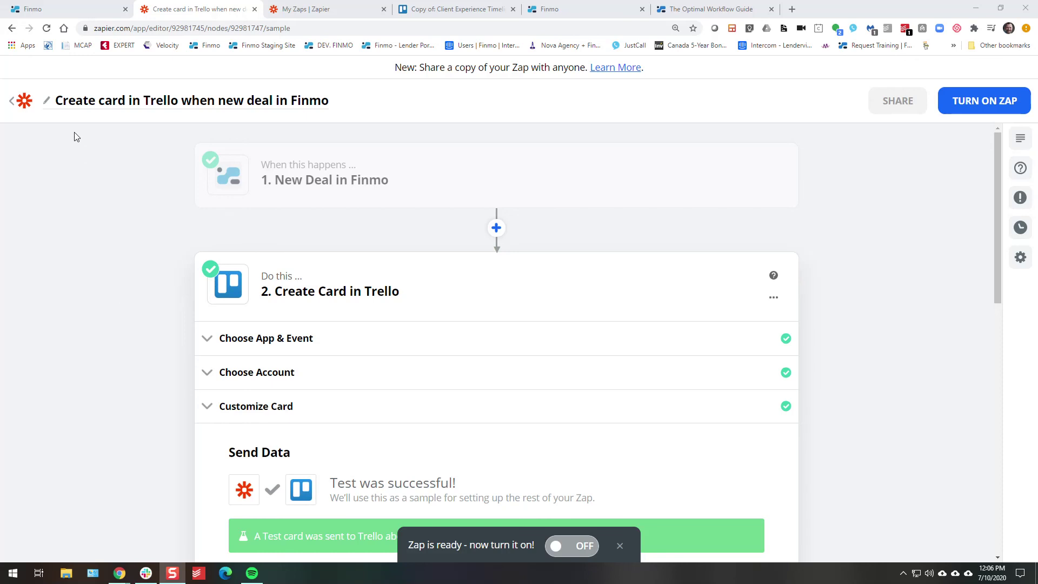
left_click(58, 108)
left_click(58, 108)
left_click(59, 108)
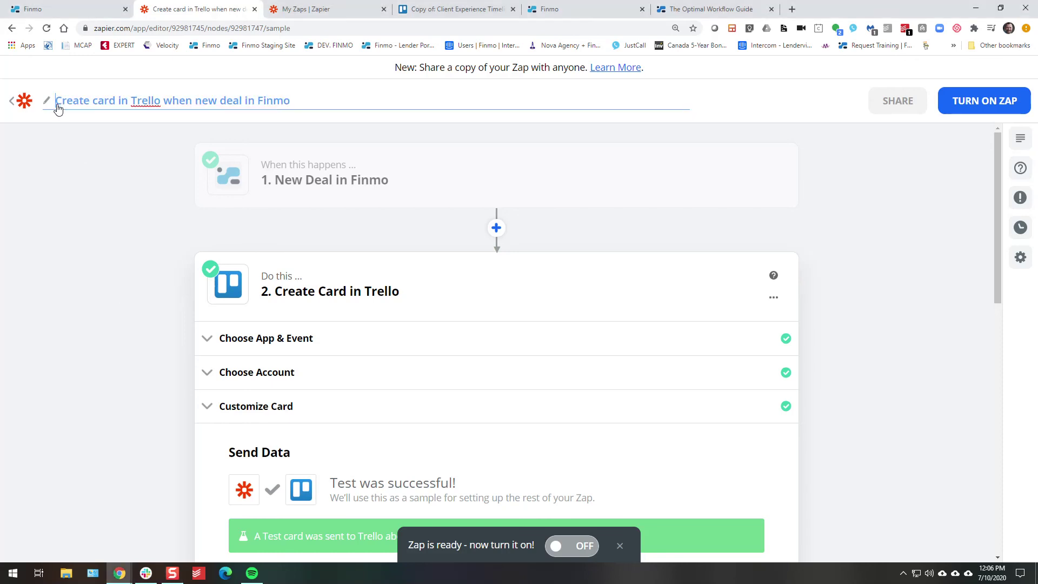
type("1.")
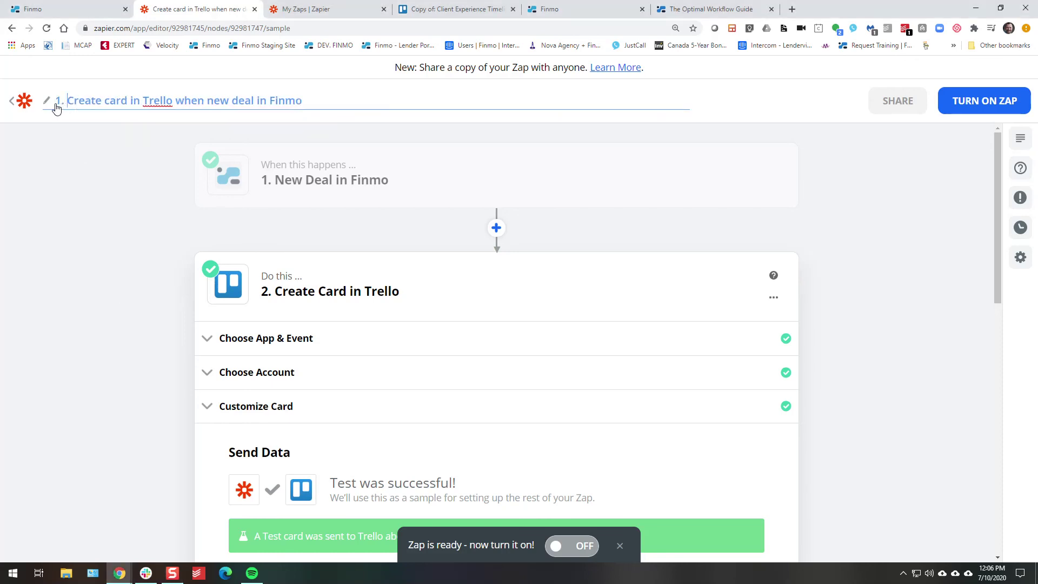
scroll(112, 235, "down", 7)
scroll(106, 237, "up", 2)
scroll(106, 237, "down", 5)
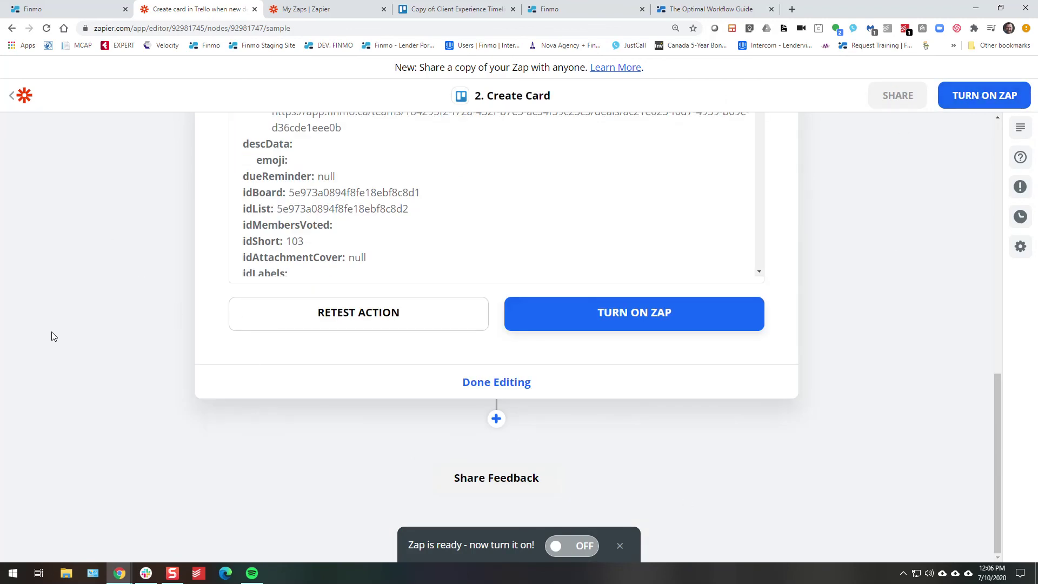
scroll(53, 280, "up", 10)
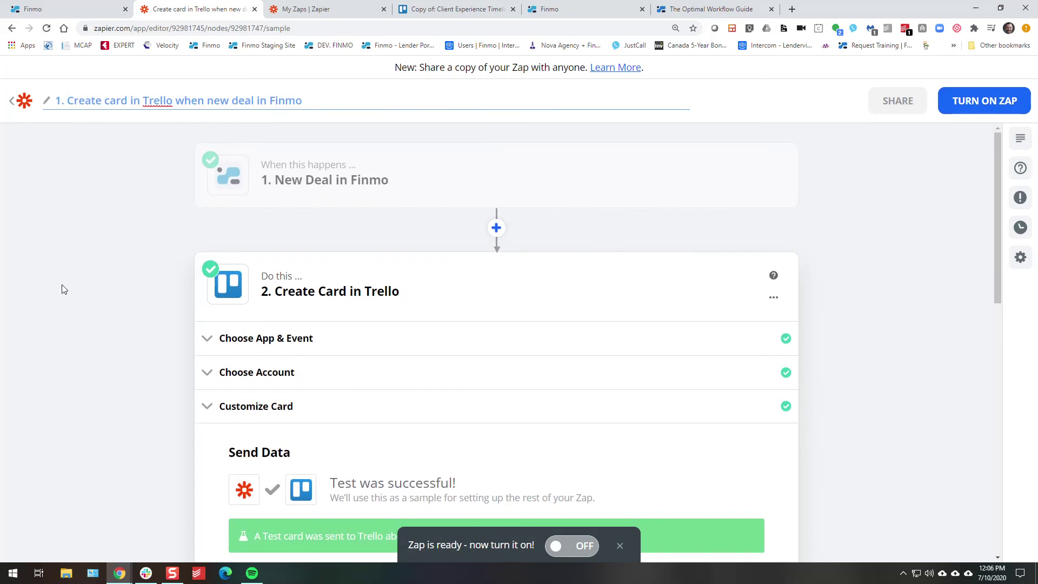